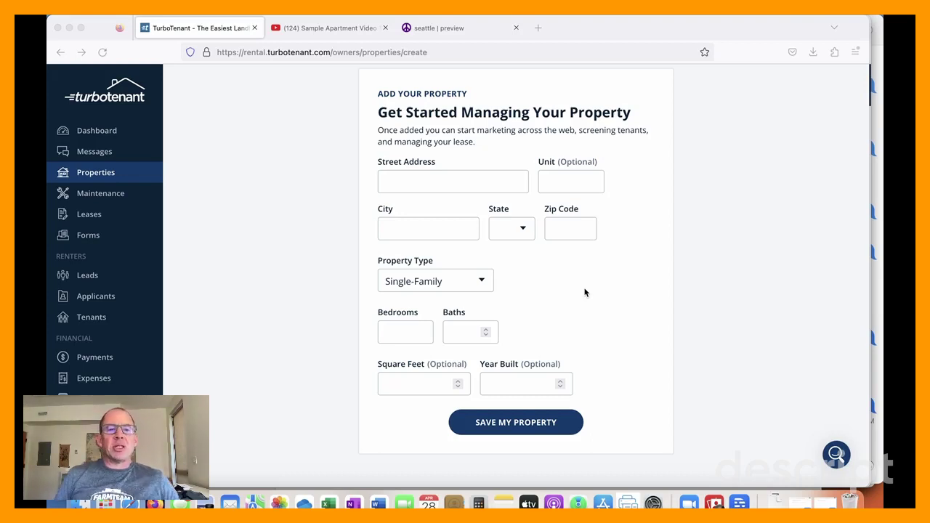
Step: Enter the new property's street address and its unit
left_click(496, 182)
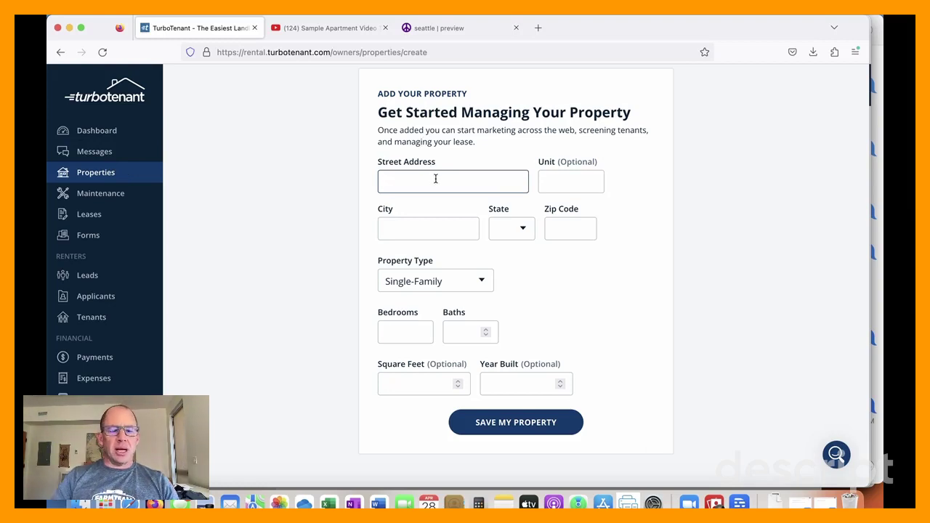
type("123 Main st")
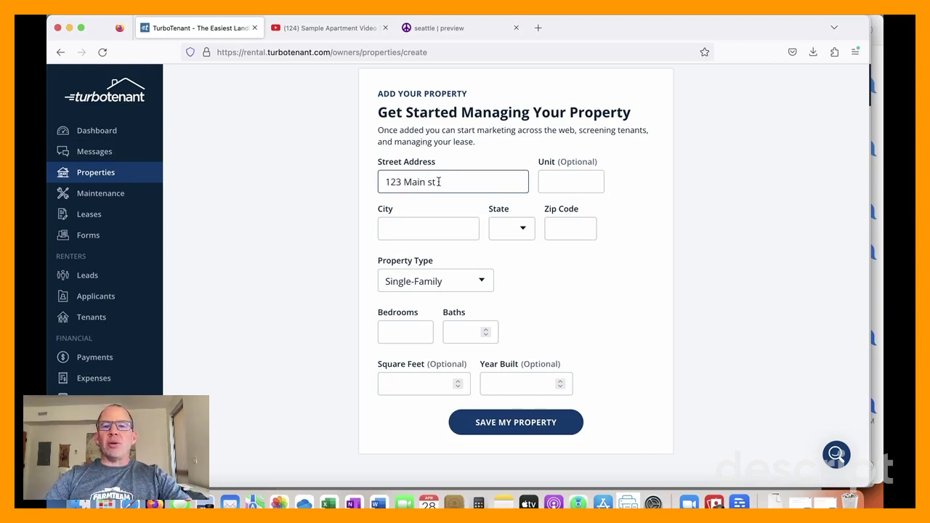
left_click(573, 179)
type("X")
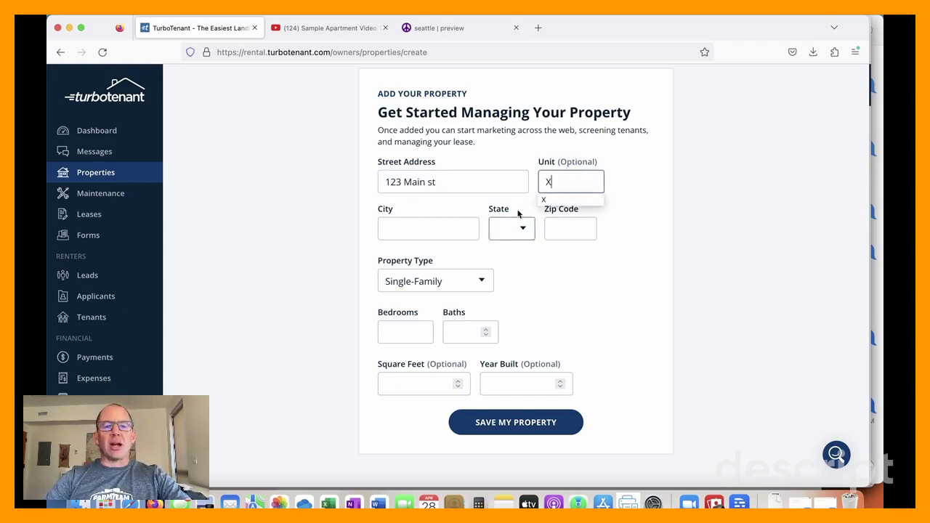
Step: Fill in the city, state and zip code of the property's address
left_click(447, 225)
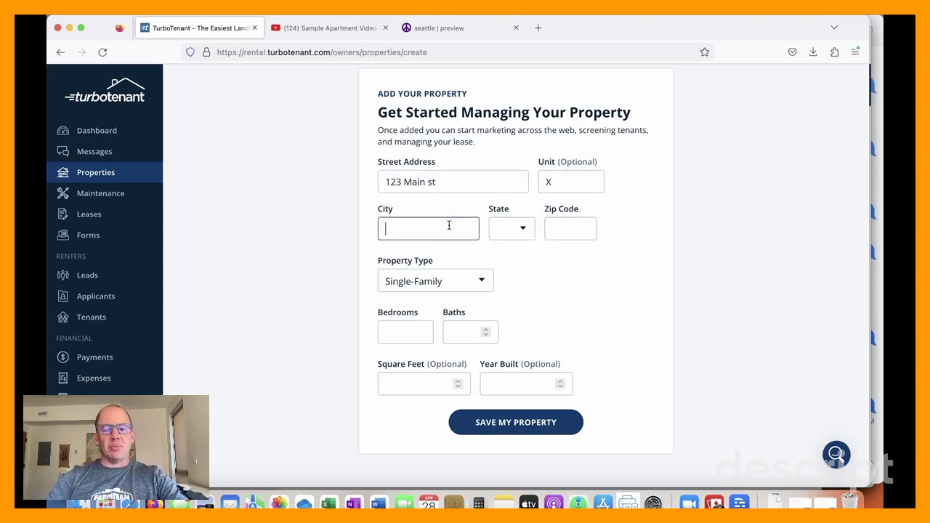
type("Seatt")
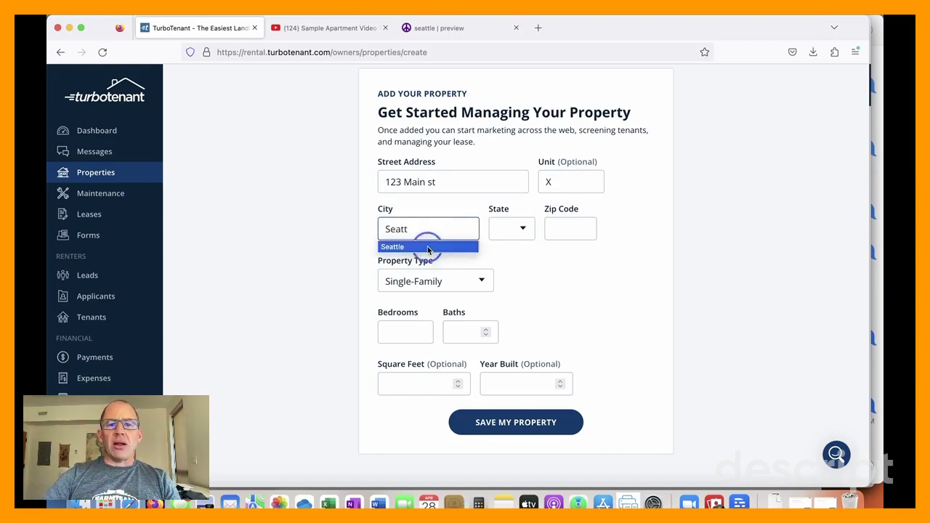
left_click(426, 245)
left_click(494, 229)
key("w")
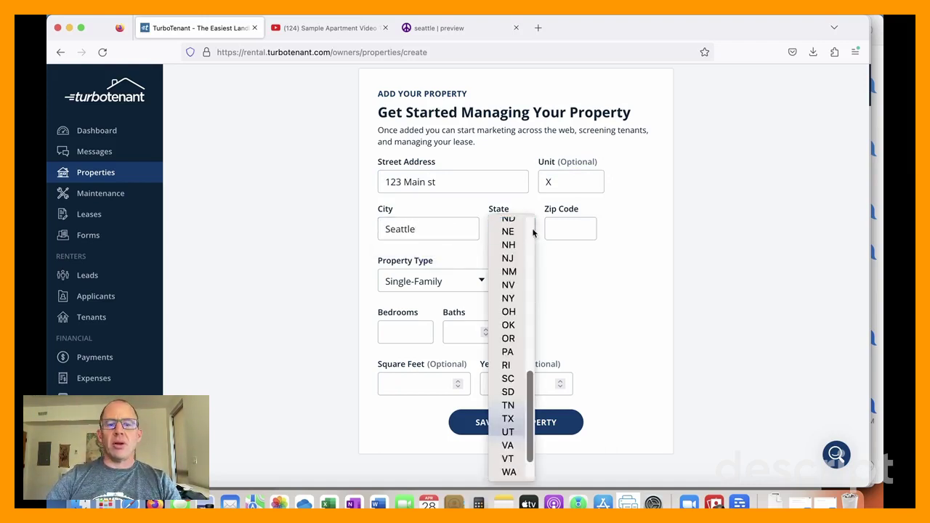
left_click(521, 474)
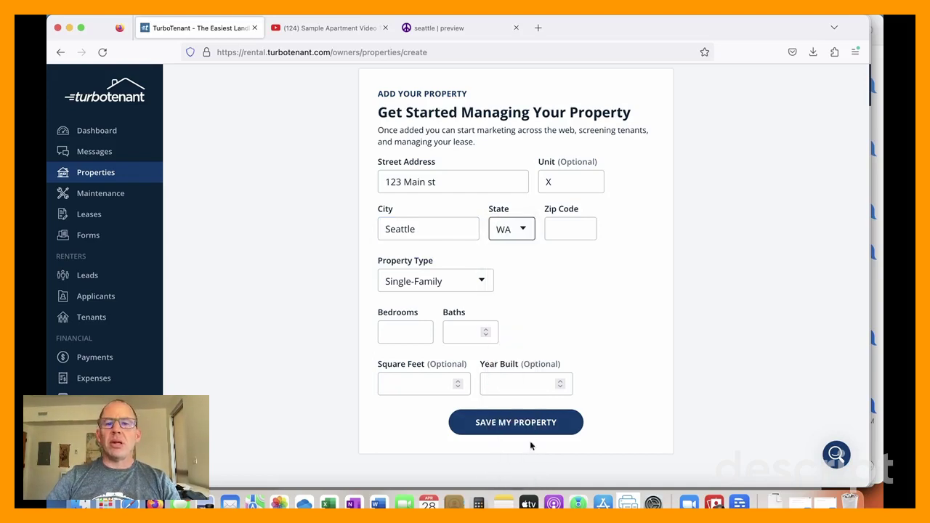
left_click(587, 231)
type("98103")
left_click(580, 246)
Step: Set the property type to Apartment
left_click(482, 282)
left_click(481, 282)
left_click(481, 283)
left_click(480, 284)
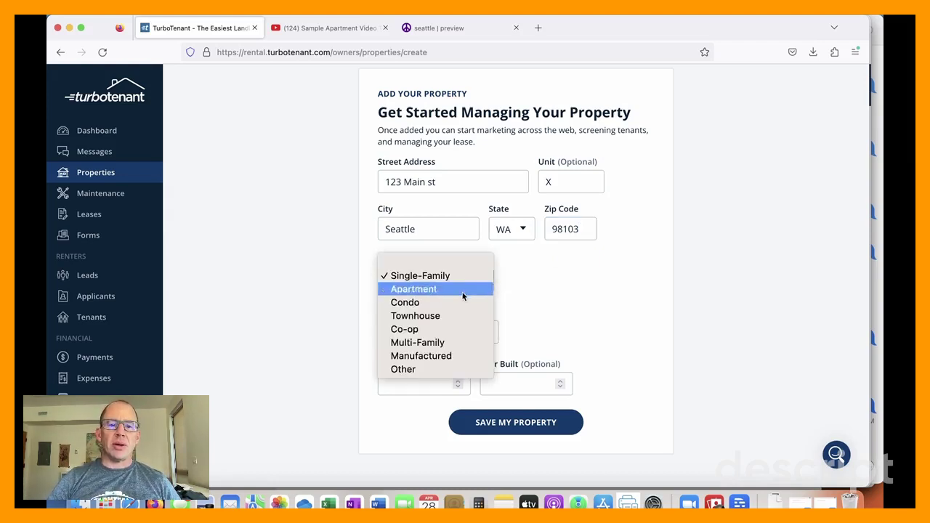
left_click(463, 295)
Step: Set the baths to 1 and the square feet to 400, and save the property
left_click(430, 328)
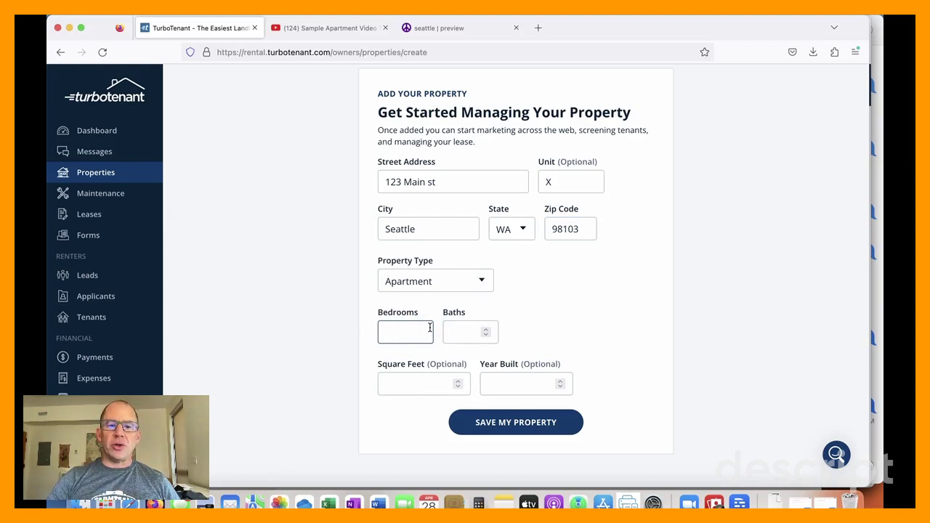
left_click(479, 333)
left_click(415, 332)
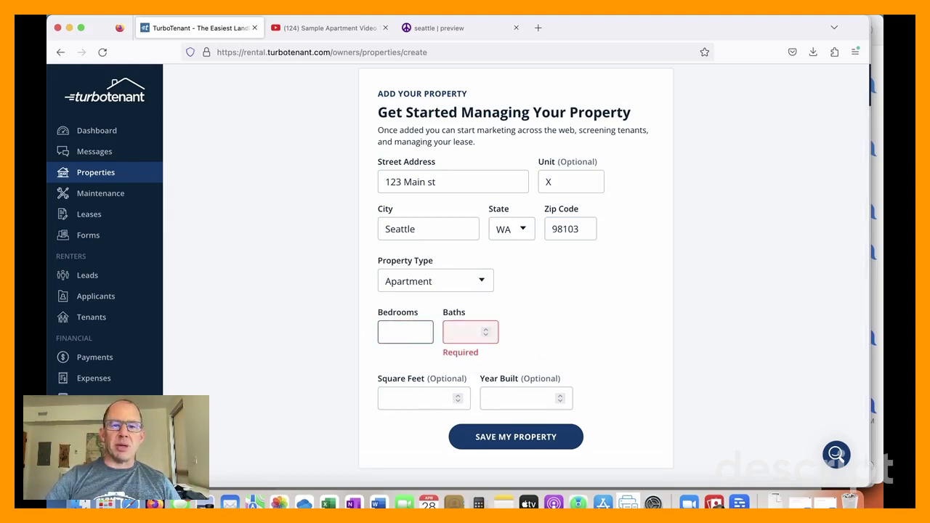
left_click(470, 331)
type("1")
left_click(440, 382)
type("400")
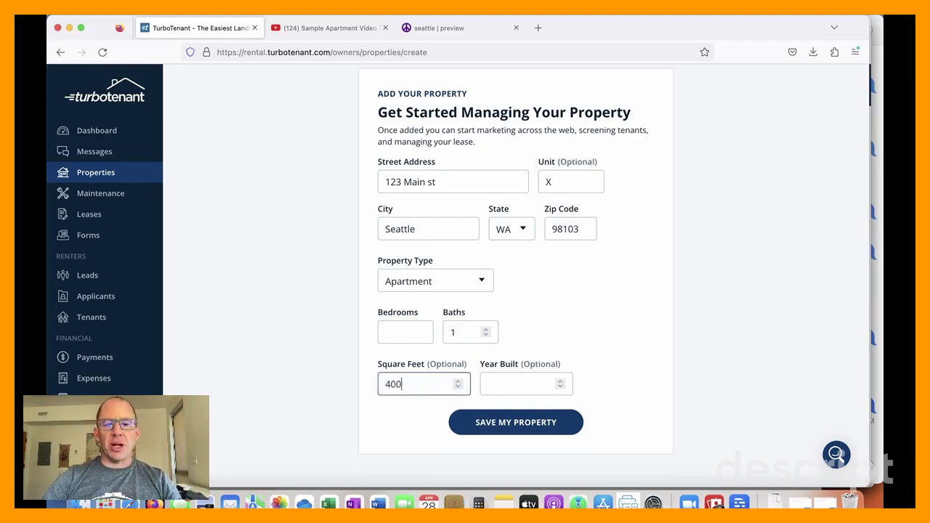
left_click(510, 427)
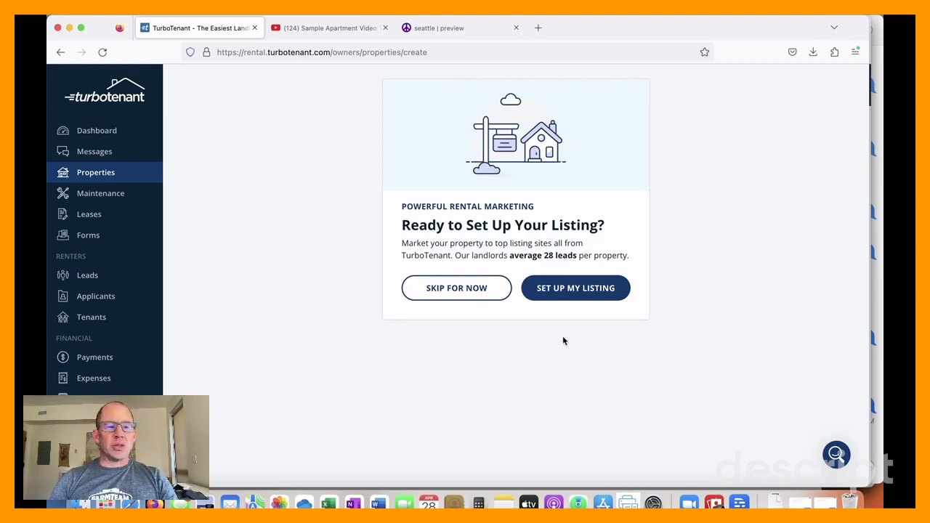
Step: Start setting up the property's listing and set its available date to 05/01/2023
left_click(582, 296)
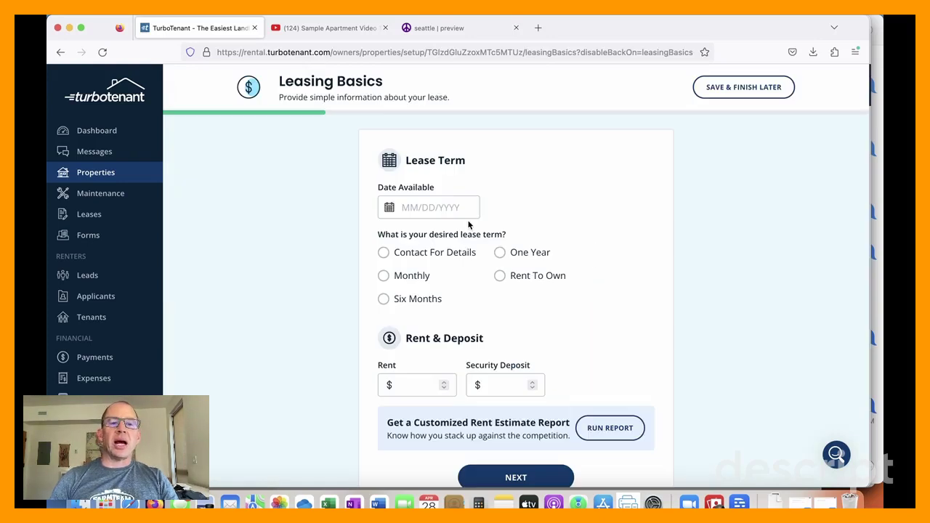
left_click(452, 206)
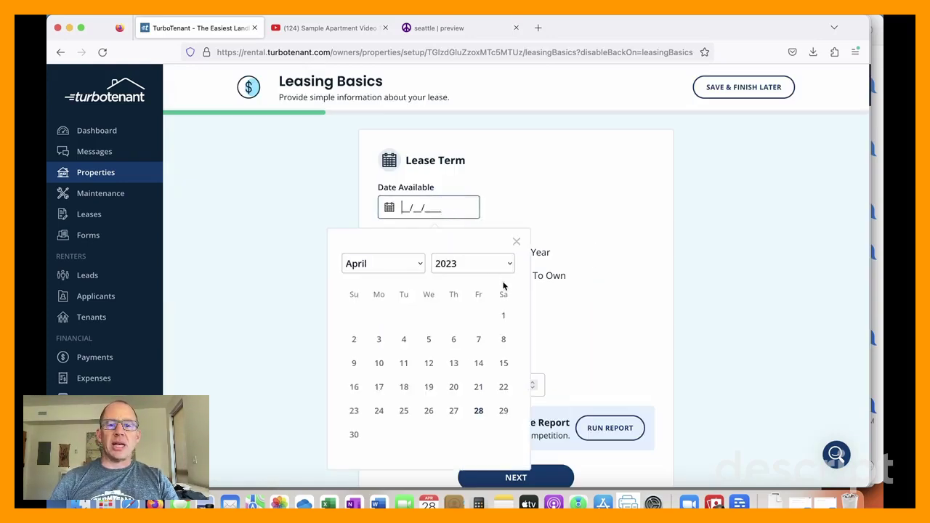
left_click(419, 267)
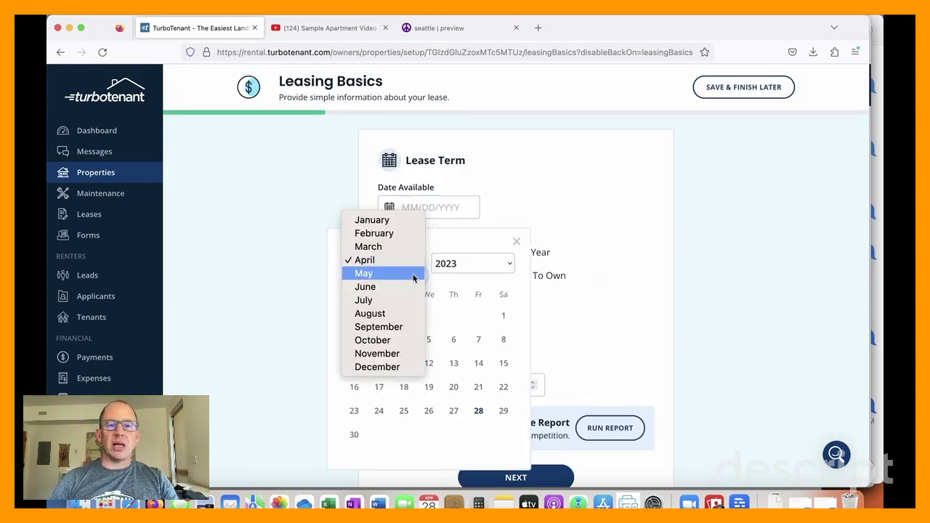
left_click(415, 273)
left_click(378, 314)
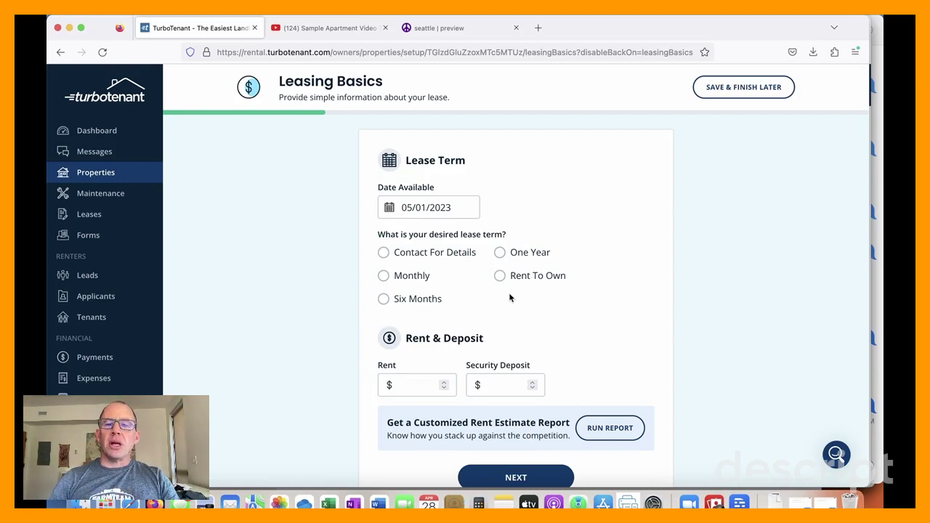
Step: Choose a One Year lease term and set both the rent and the security deposit to $1150
left_click(500, 252)
left_click(426, 385)
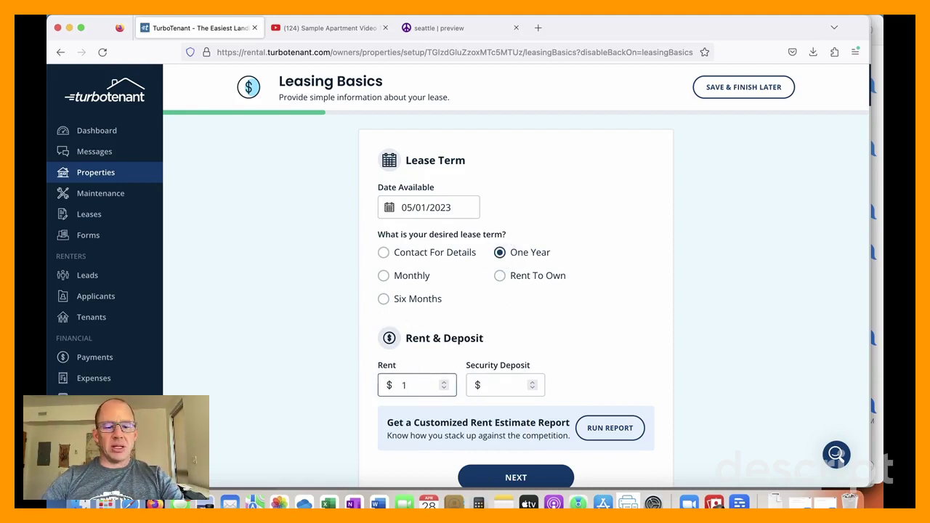
type("1150")
left_click(485, 385)
type("1150")
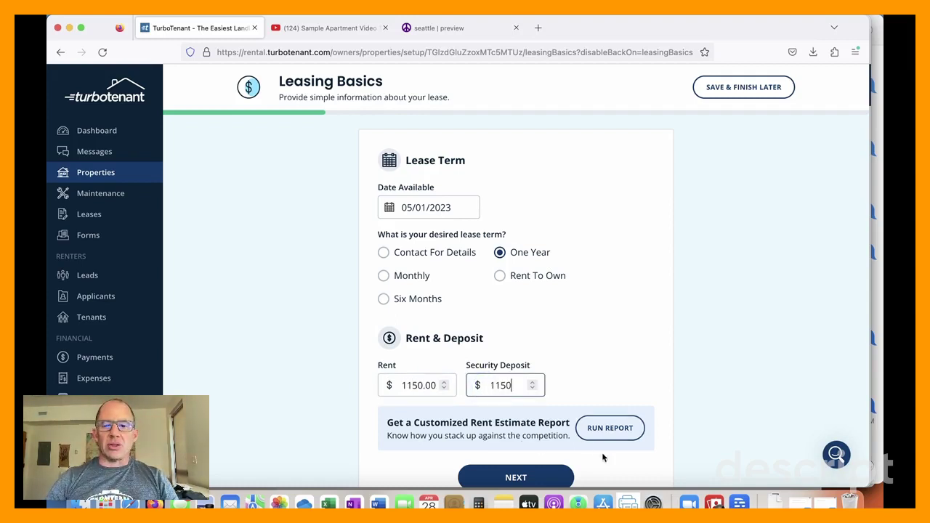
Step: Run the customized rent estimate report, rate it as useful and continue to the permissions
scroll(620, 459, "down", 1)
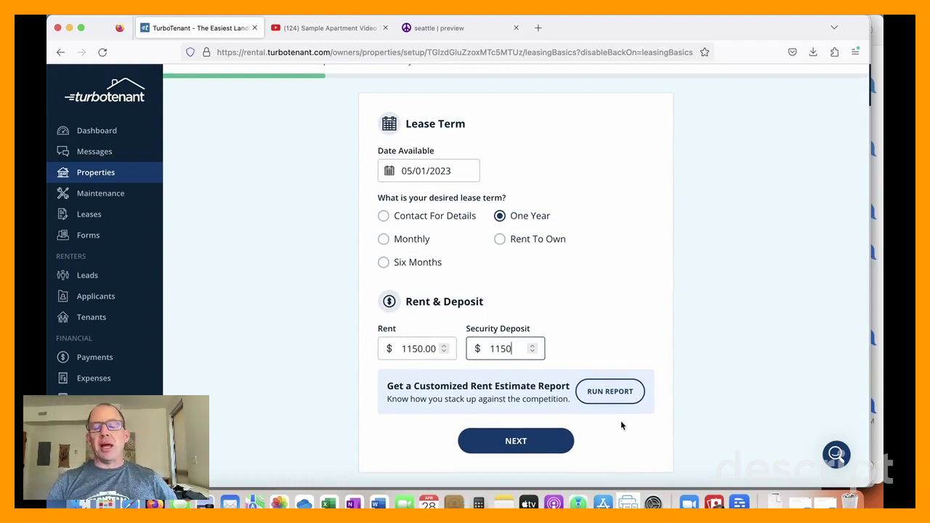
left_click(610, 391)
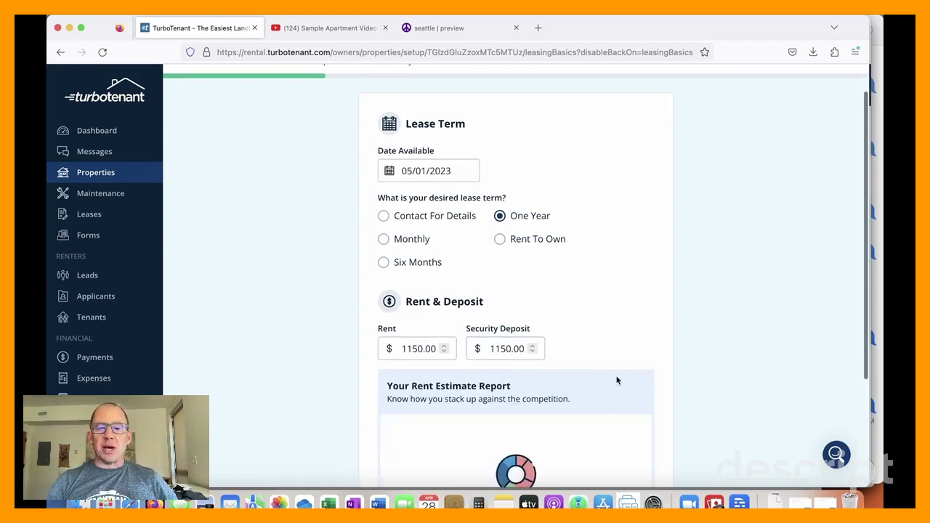
scroll(707, 391, "down", 4)
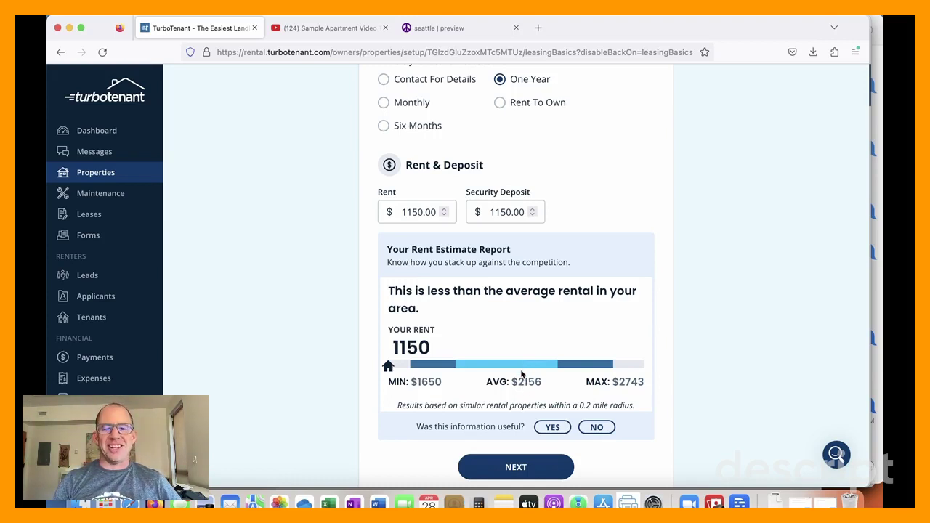
left_click(551, 427)
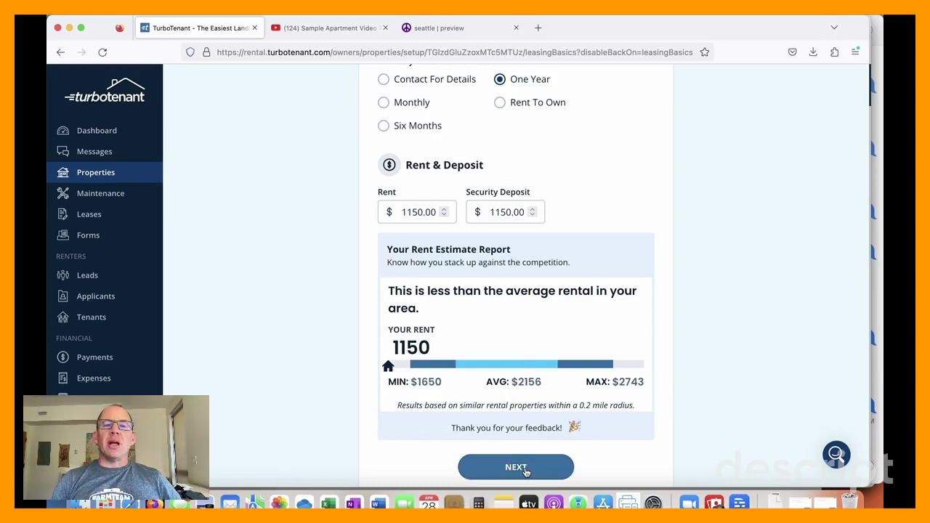
left_click(525, 468)
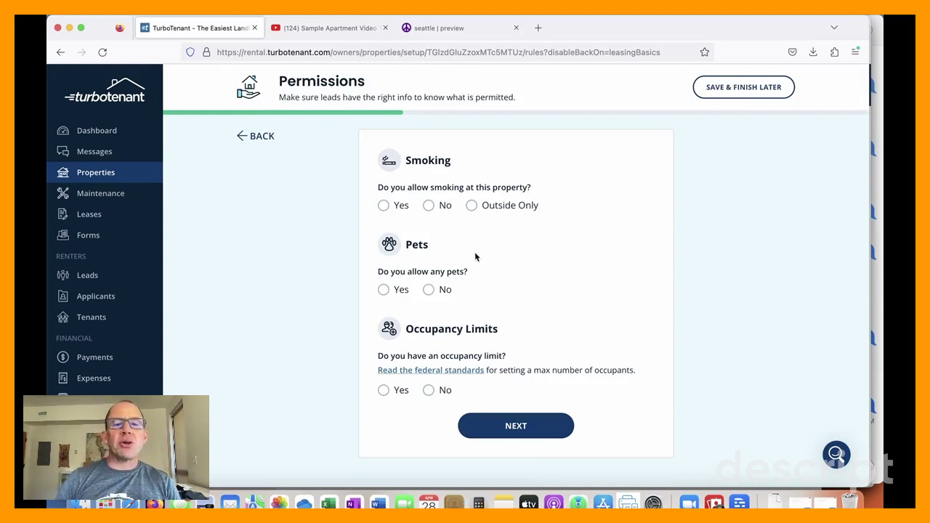
Step: Answer No to smoking, pets and an occupancy limit, and continue to the utilities
left_click(429, 207)
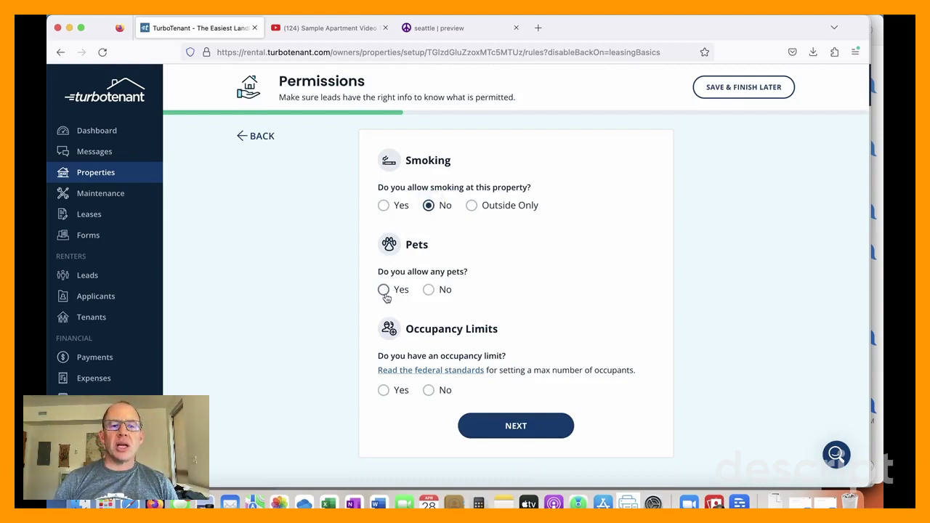
left_click(429, 289)
scroll(498, 381, "down", 2)
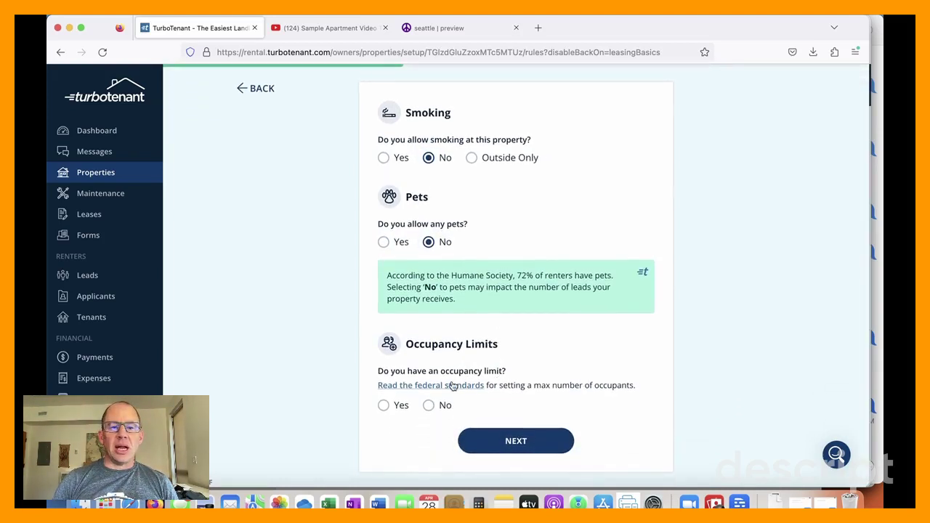
left_click(428, 405)
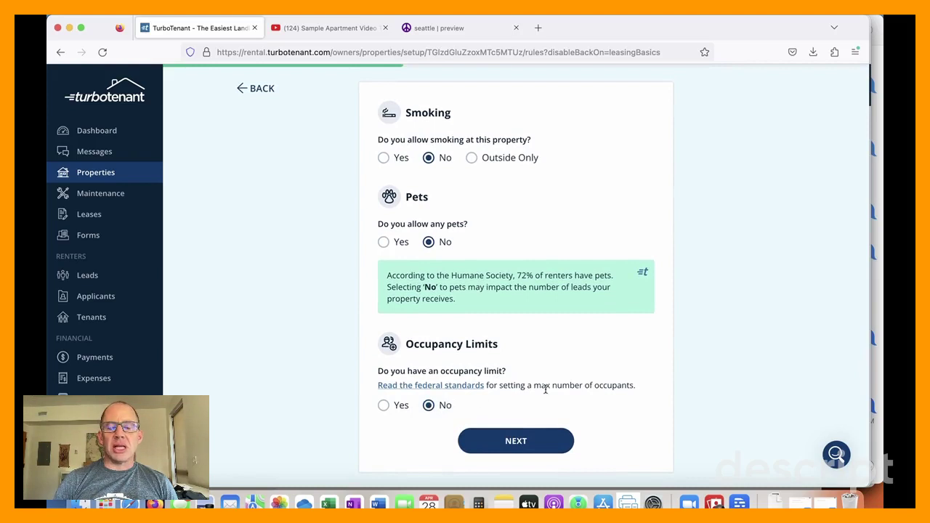
left_click(532, 449)
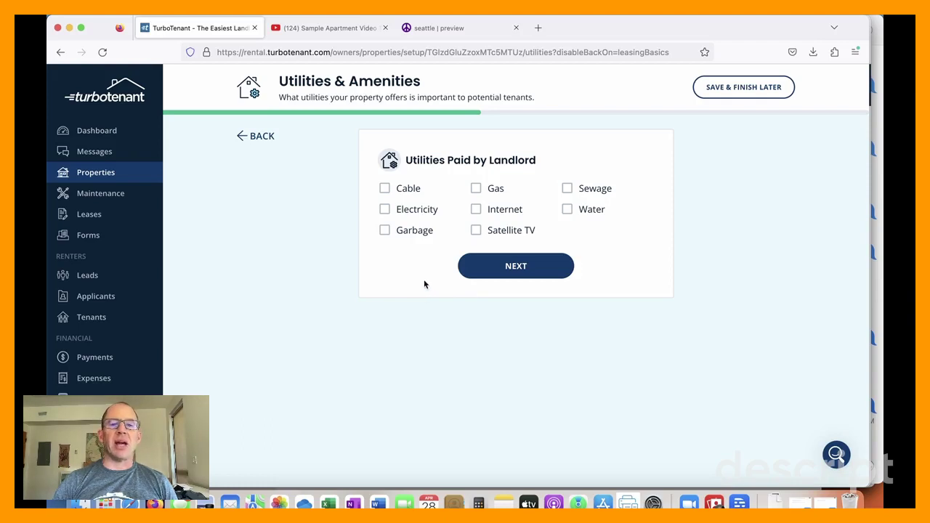
Step: Mark Garbage, Sewage and Water as utilities paid by the landlord and continue to the amenities
left_click(386, 231)
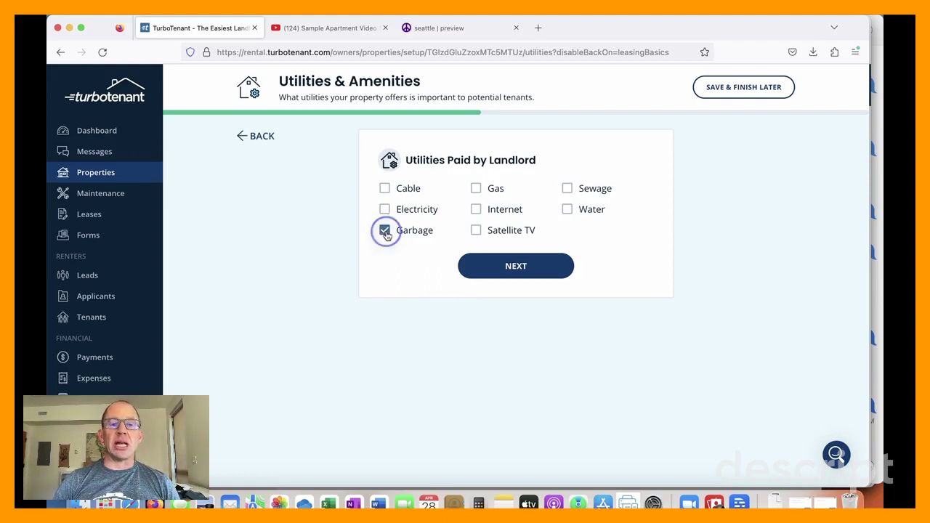
left_click(568, 189)
left_click(567, 211)
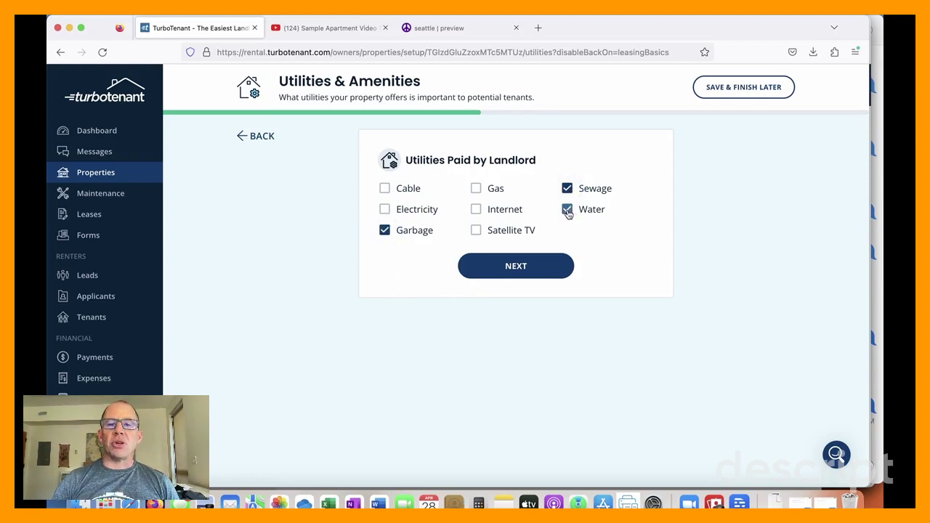
left_click(522, 267)
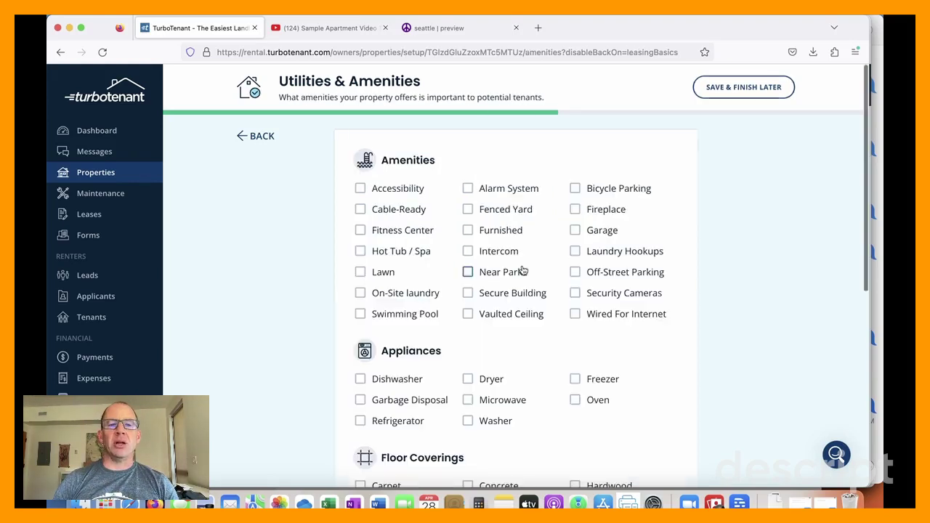
Step: Select the amenities Cable-Ready, On-Site laundry, Near Parks, Bicycle Parking, Security Cameras and Wired For Internet
left_click(364, 210)
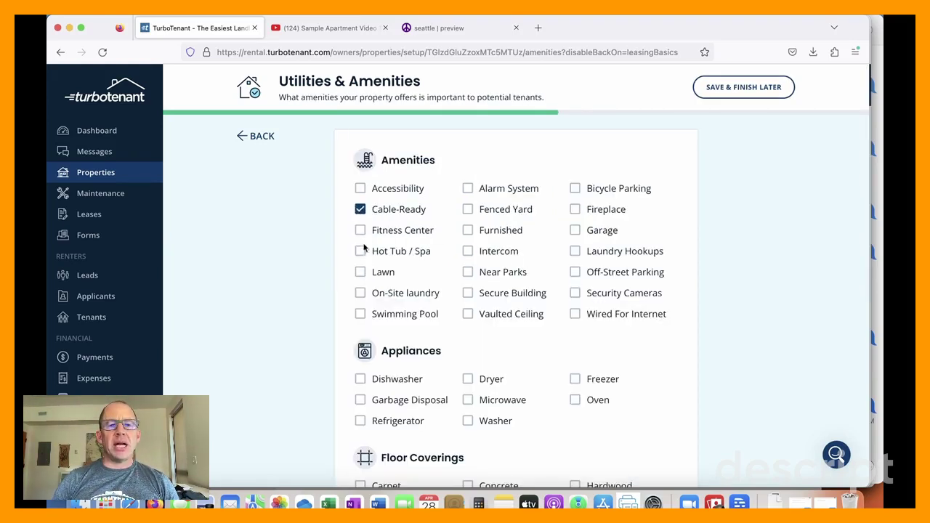
left_click(361, 293)
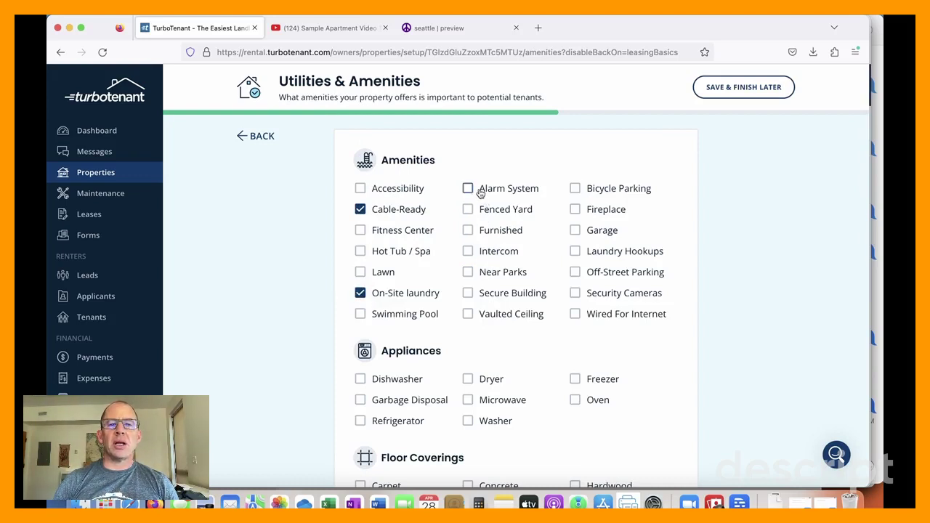
left_click(468, 271)
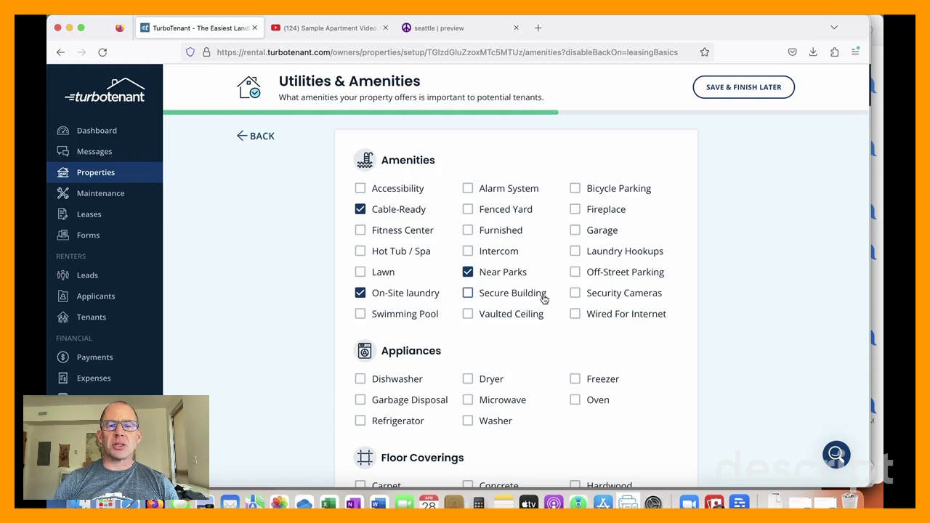
left_click(575, 188)
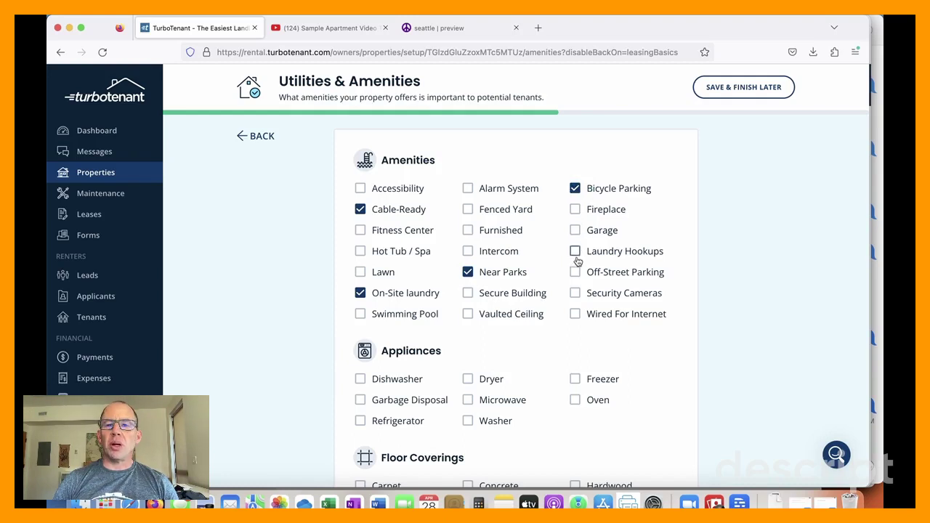
left_click(575, 296)
left_click(575, 315)
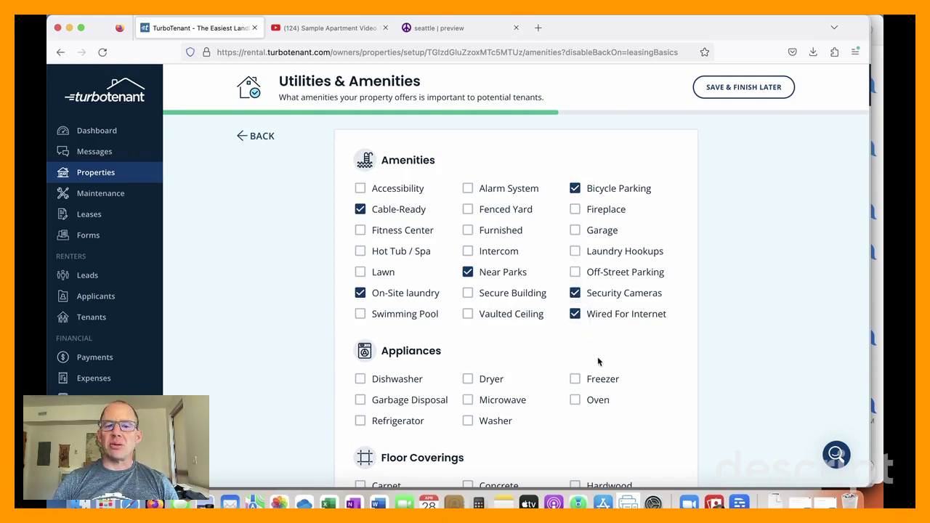
Step: Select the appliances Dishwasher, Microwave, Freezer, Oven and Refrigerator
scroll(599, 361, "down", 5)
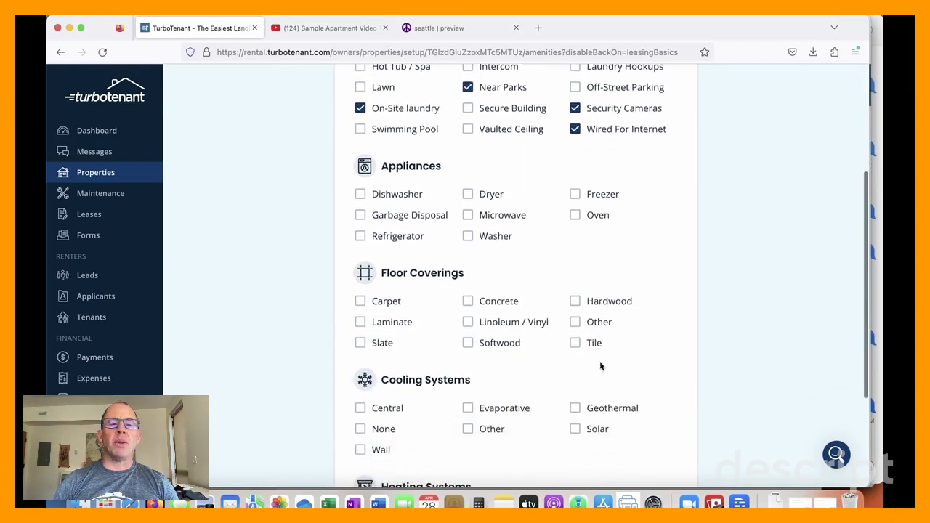
left_click(361, 194)
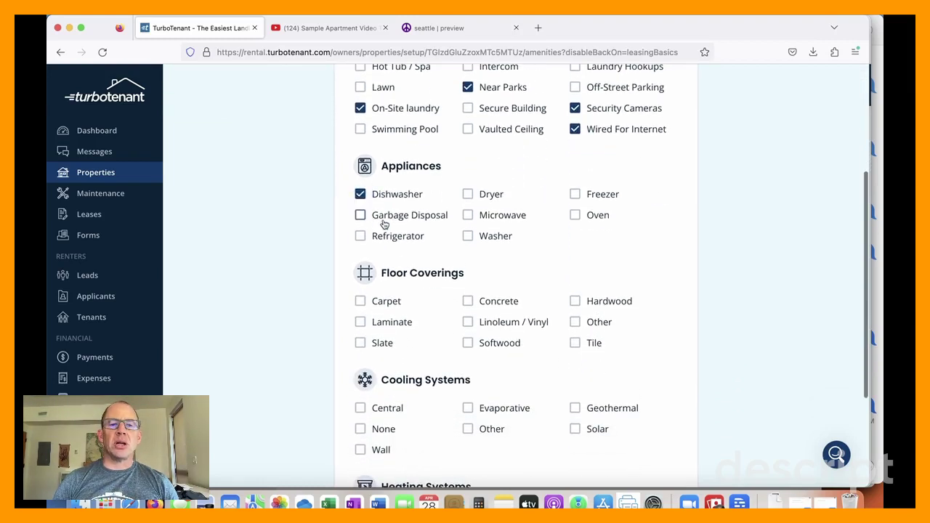
left_click(468, 215)
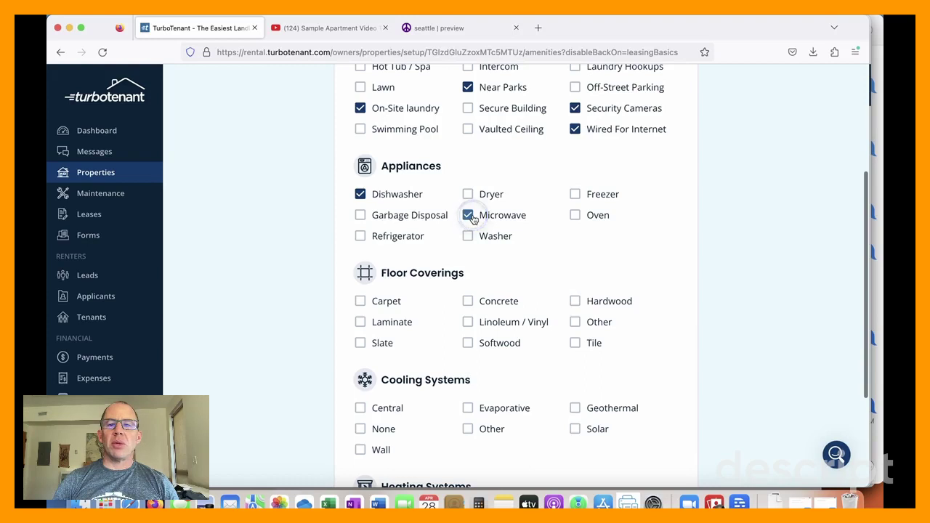
left_click(575, 195)
left_click(575, 216)
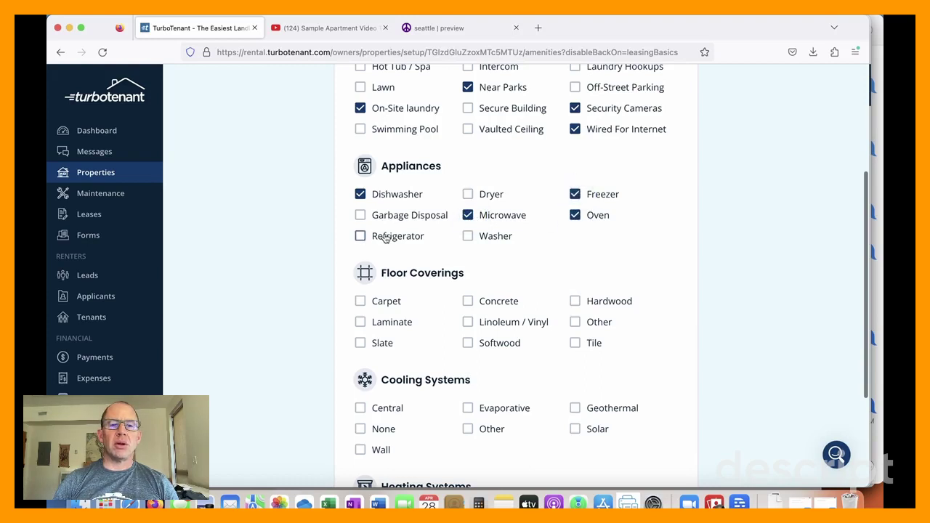
left_click(362, 237)
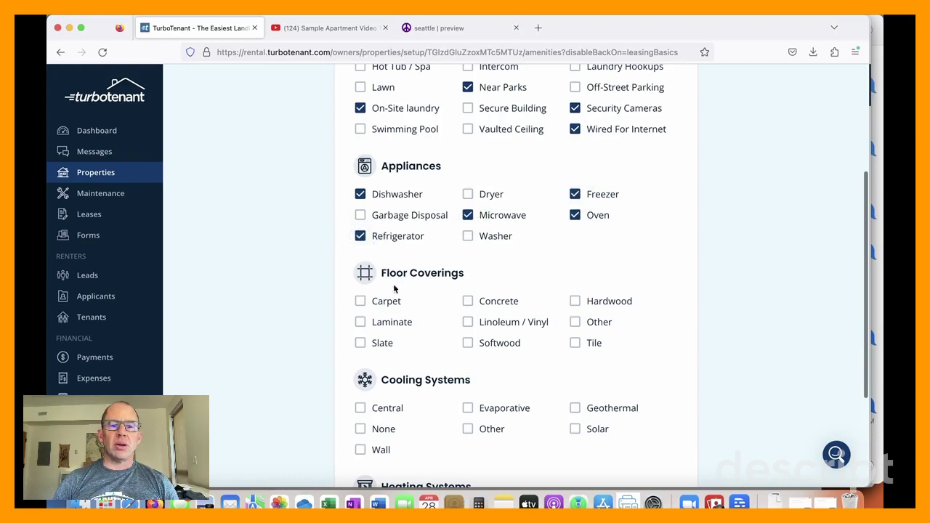
Step: Choose Tile floor coverings, None for cooling and Wall for heating, and continue to the property description
left_click(574, 343)
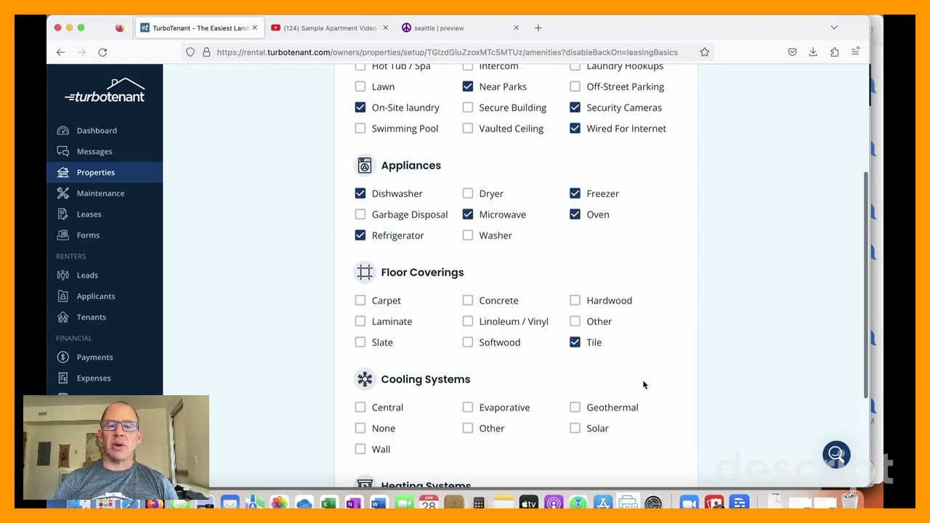
scroll(643, 385, "down", 5)
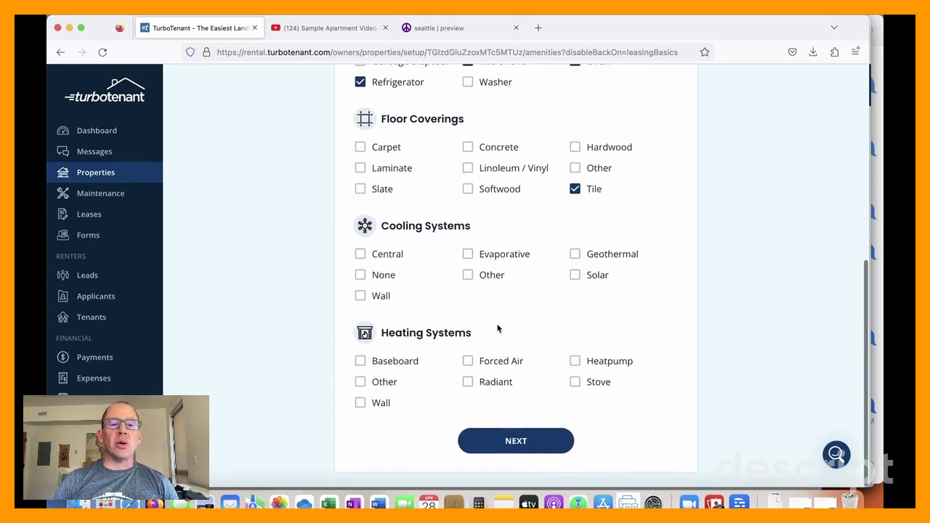
left_click(360, 275)
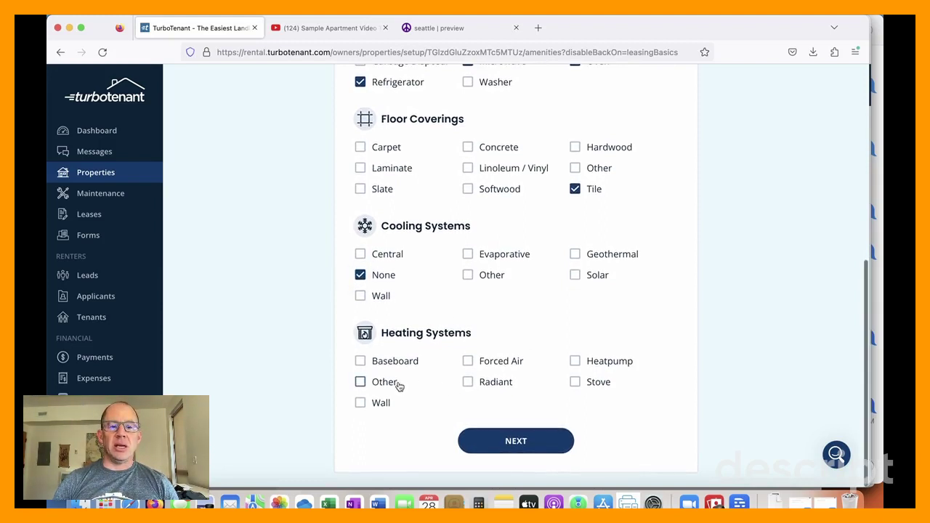
left_click(360, 402)
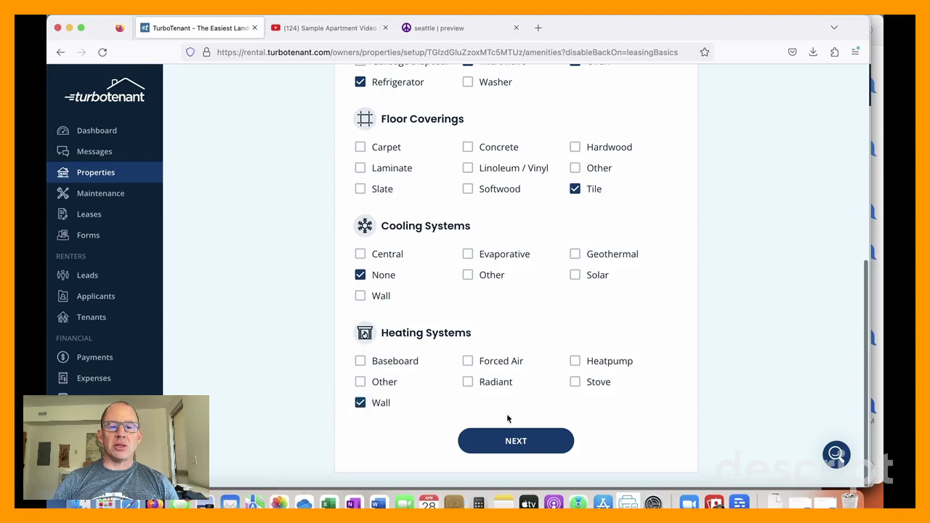
left_click(545, 448)
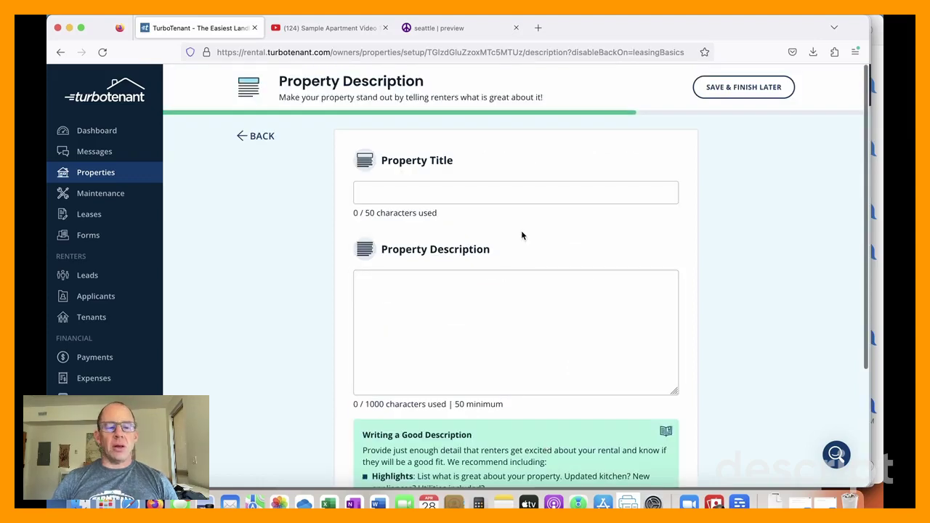
Step: Copy the title "Large Clean Modern Studio with DW on Phinney Ridge" from the Word document into the property title
key("super+Tab")
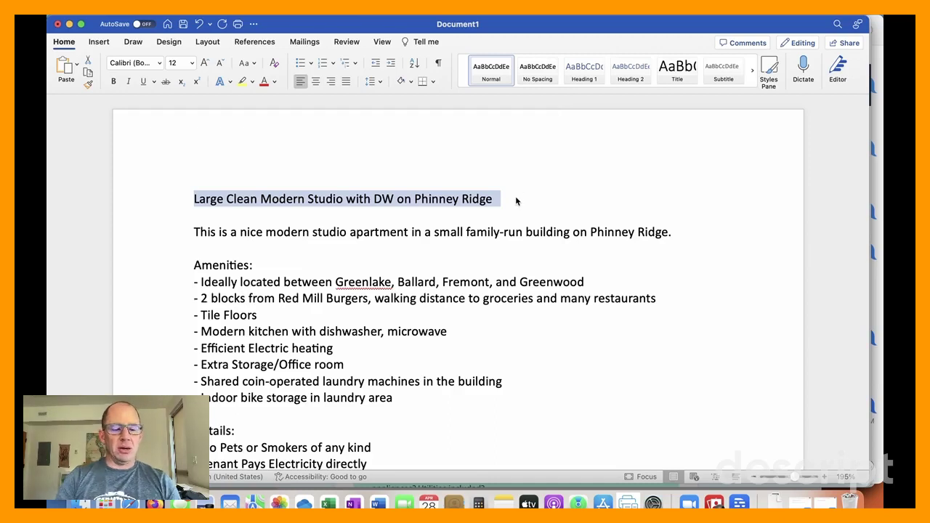
key("super+Tab")
left_click(499, 194)
type("Large Clean Modern Studio with DW on Phinney Ridge")
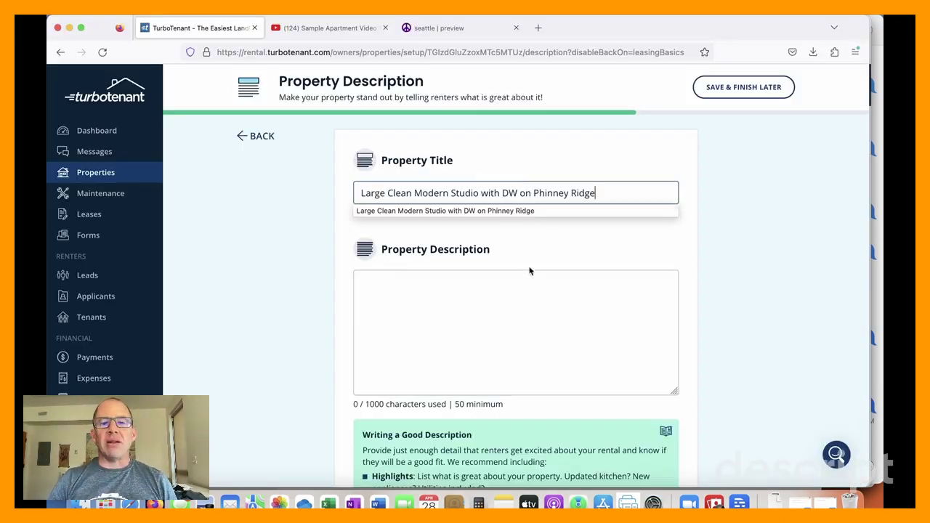
Step: Copy the description text below the title from the Word document into the property description and continue to the photos
left_click(540, 316)
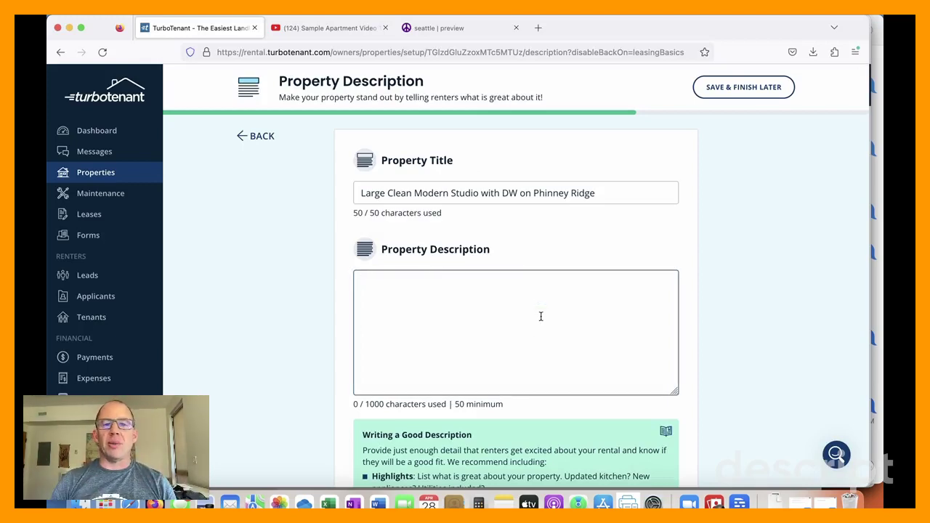
key("super+Tab")
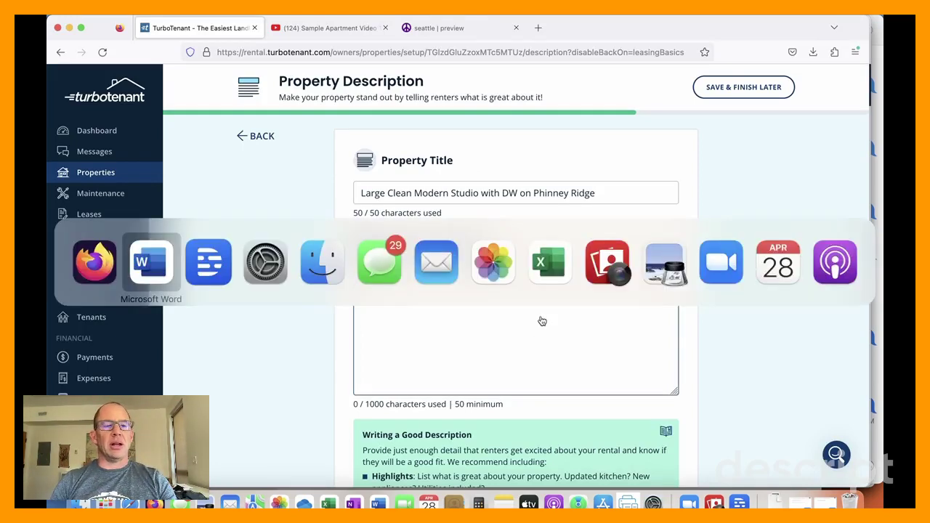
left_click_drag(195, 229, 438, 322)
scroll(554, 324, "up", 10)
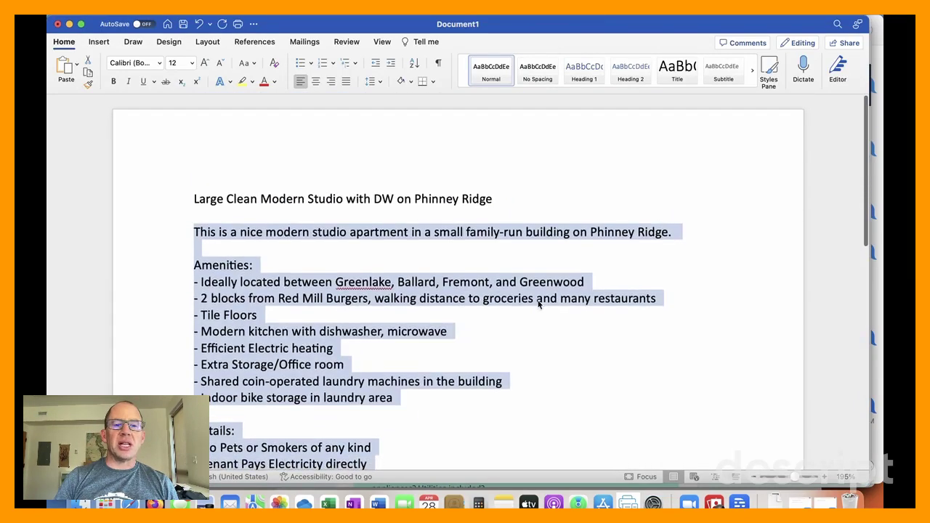
key("super+Tab")
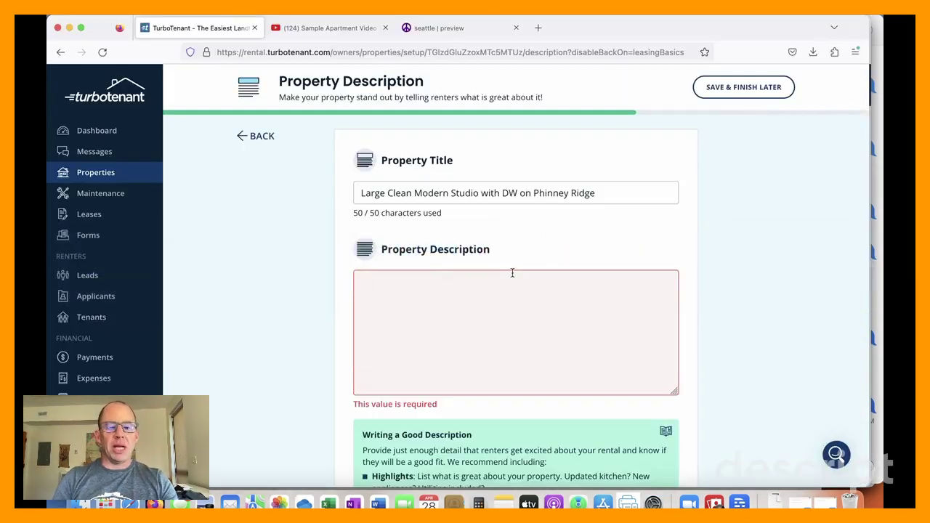
left_click(512, 272)
key("super+v")
scroll(539, 328, "up", 10)
scroll(539, 328, "down", 2)
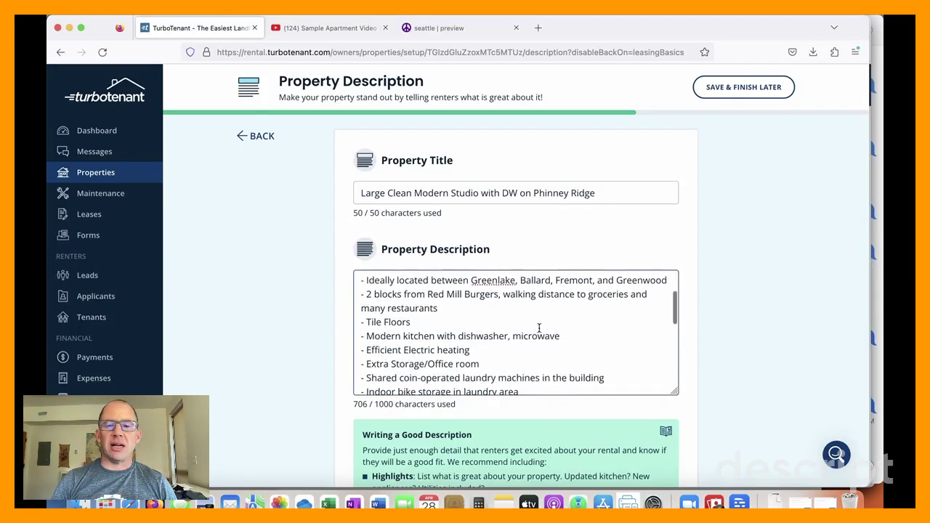
scroll(737, 408, "down", 4)
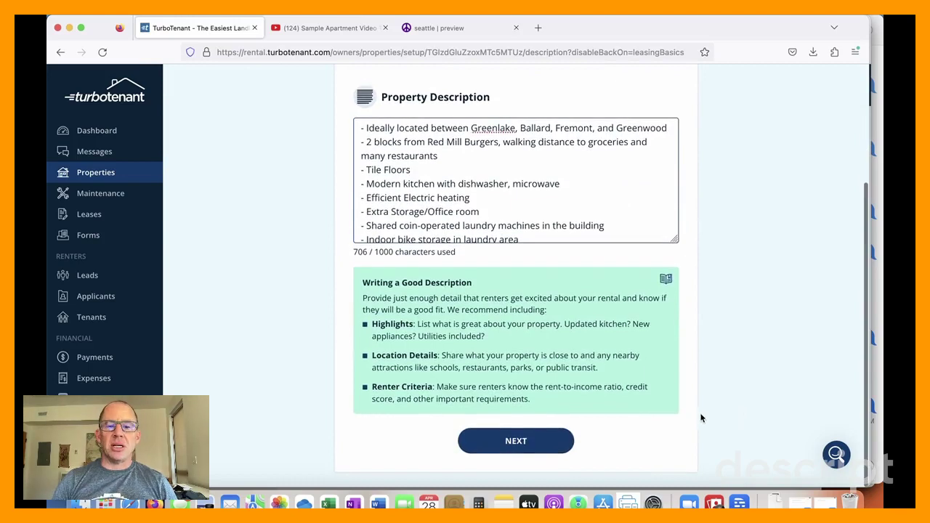
left_click(515, 441)
Step: Switch to the 6410 B Photos folder in Finder and preview the apartment photos, including IMG_7666.jpeg
key("super+Tab")
key("super+Tab")
key("super+Tab")
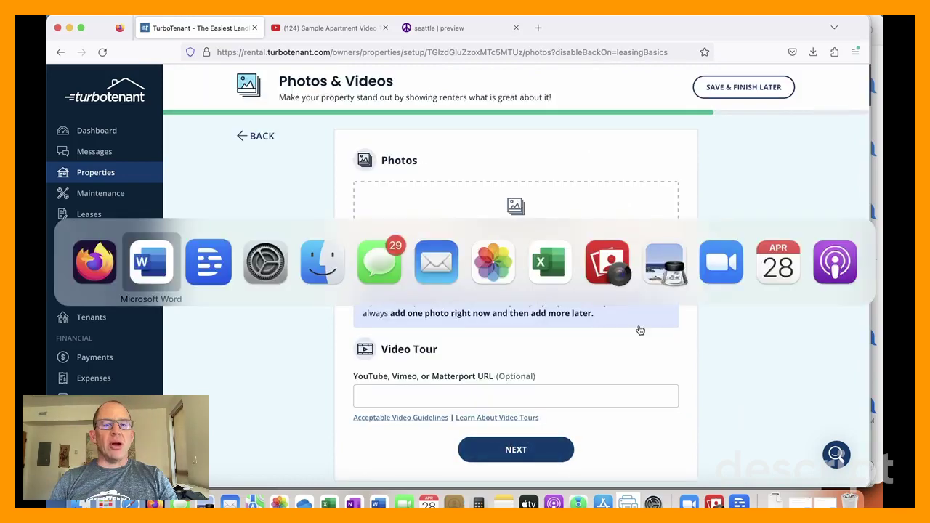
key("super+Tab")
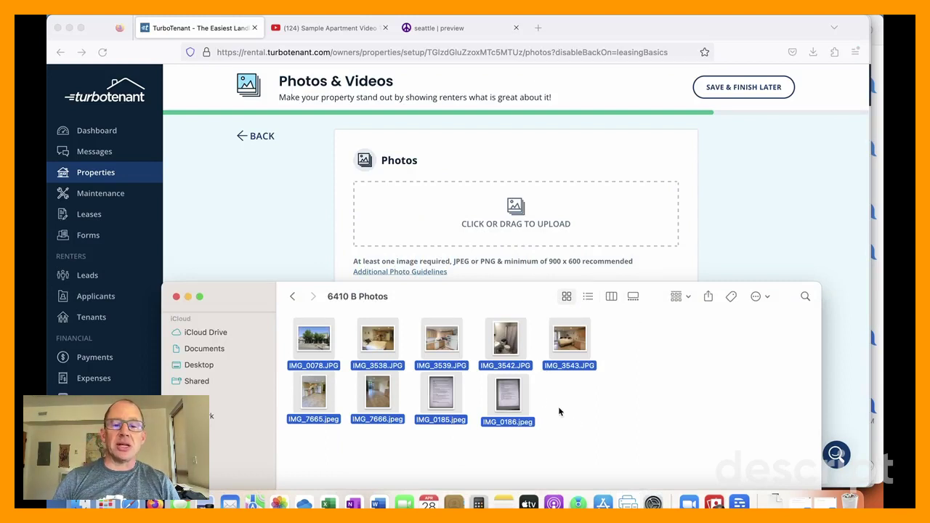
key("space")
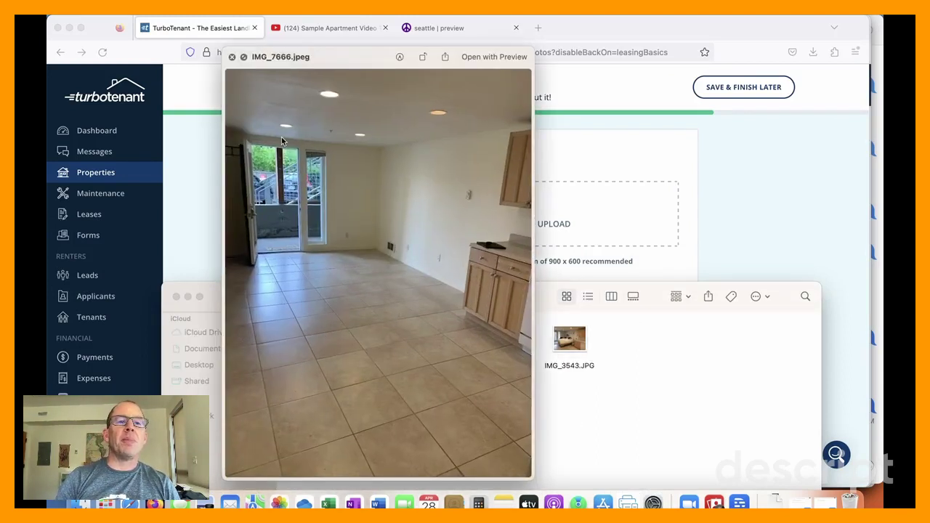
left_click(232, 57)
Step: Upload IMG_0078.JPG, the exterior shot of the building, as the listing's first photo
left_click(322, 336)
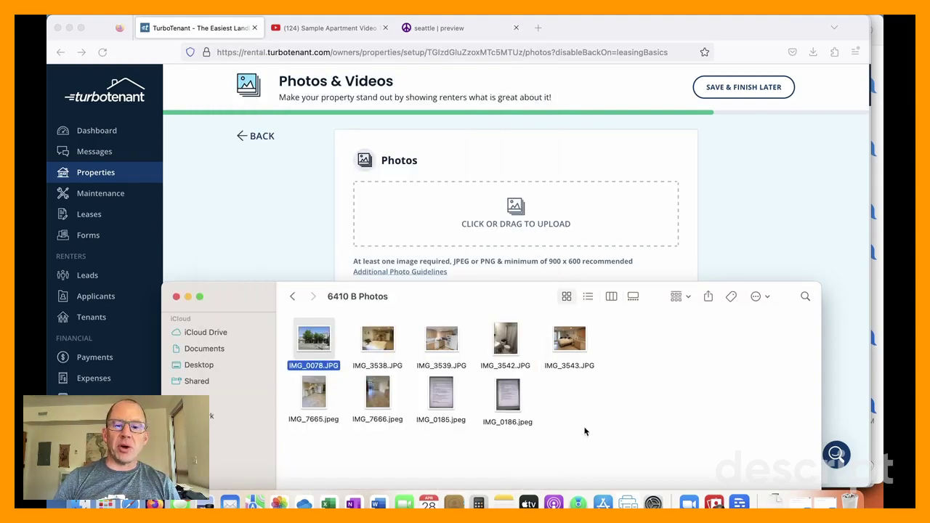
left_click_drag(584, 432, 408, 208)
left_click(321, 337)
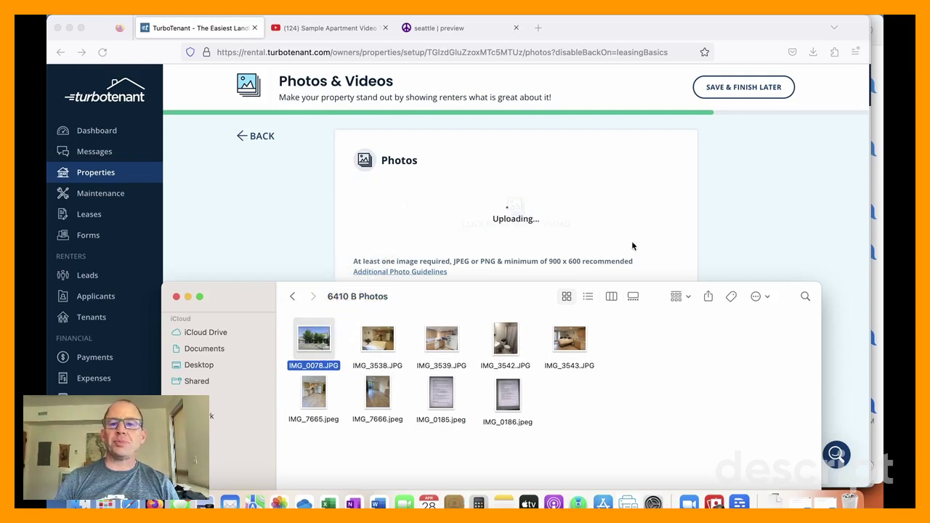
left_click(764, 266)
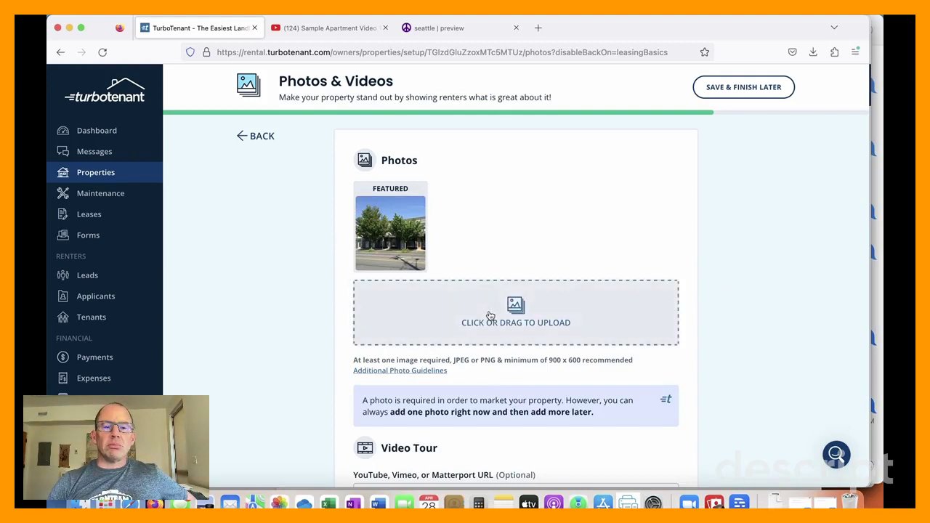
Step: Upload the remaining interior and document photos from the 6410 B Photos folder to the listing, adding IMG_7665.jpeg separately
key("super+Tab")
left_click(555, 428)
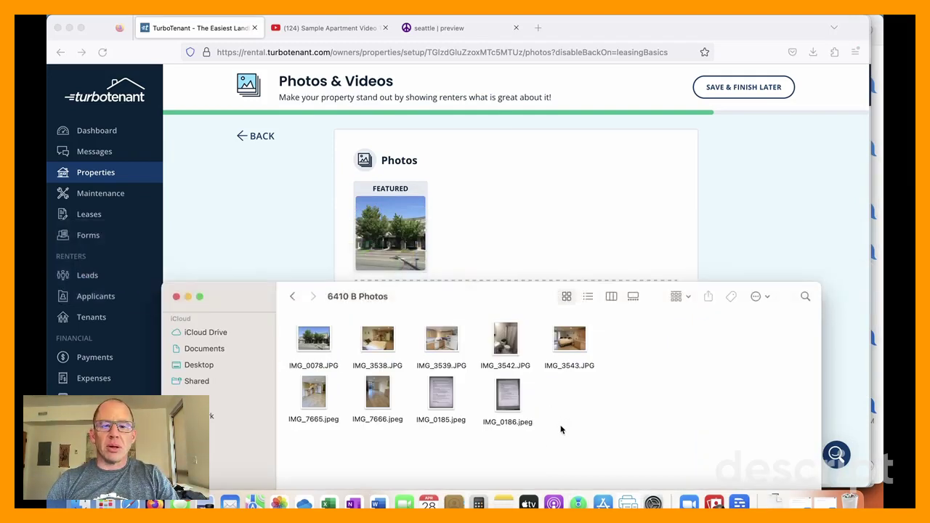
left_click_drag(560, 428, 450, 213)
scroll(500, 221, "down", 3)
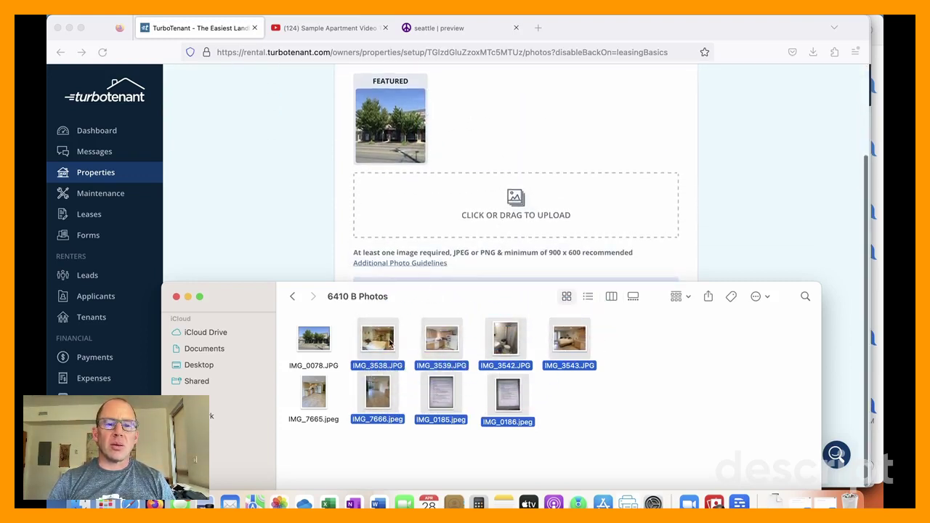
left_click_drag(387, 345, 416, 195)
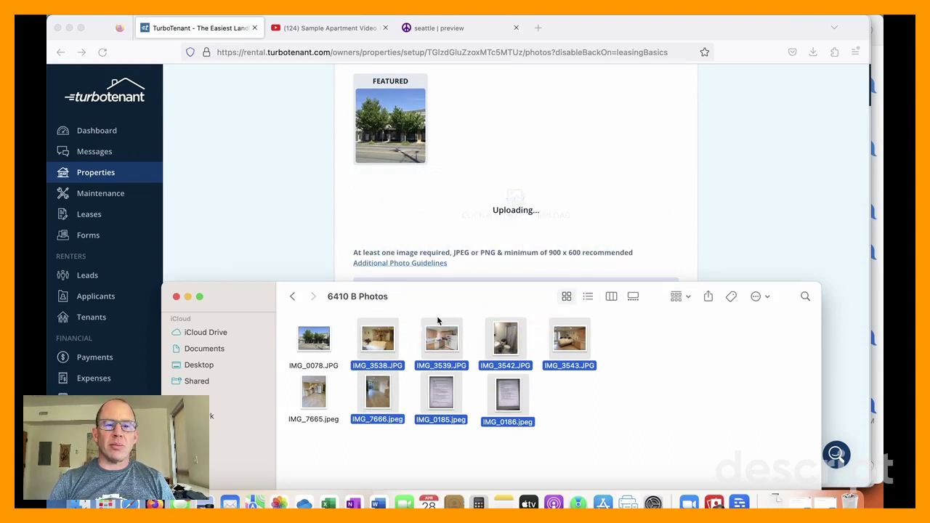
left_click_drag(319, 398, 459, 201)
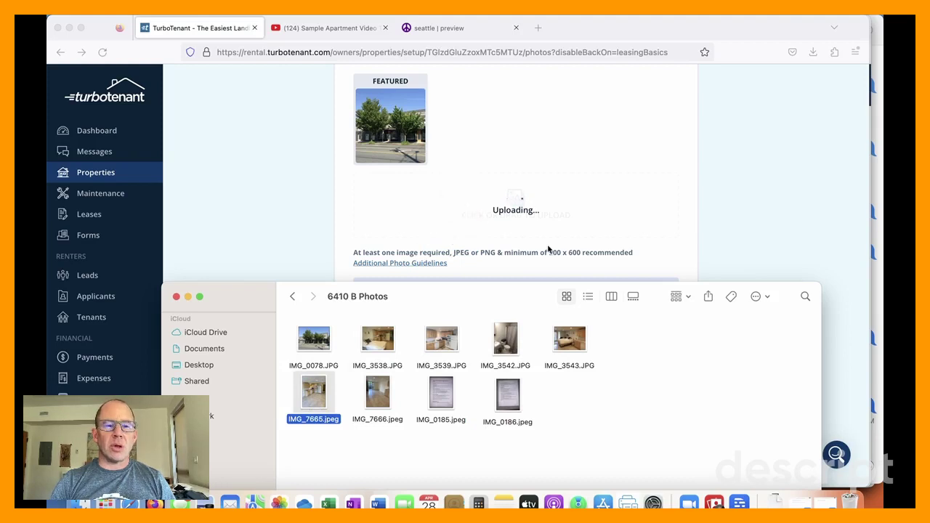
left_click(711, 241)
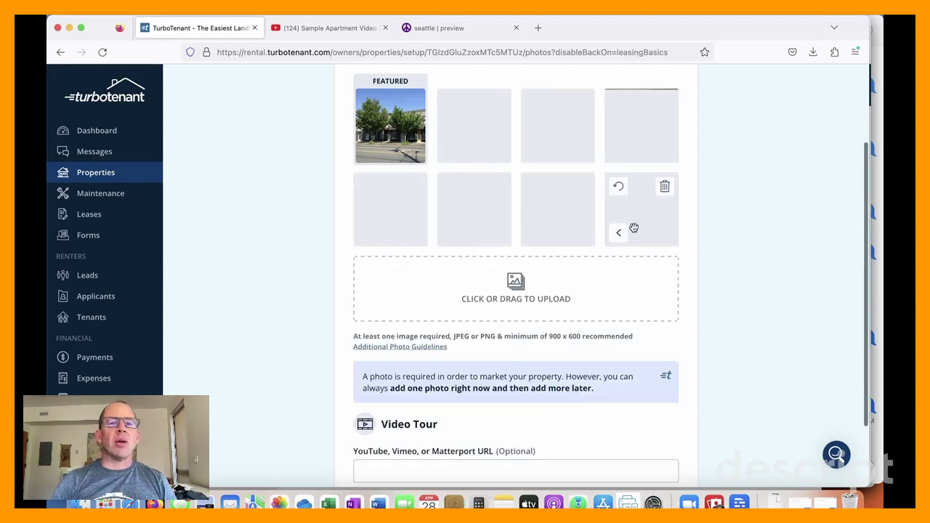
Step: Try to reorder the listing photos by moving the second document photo behind the bedroom and kitchen photo
mouse_move(535, 124)
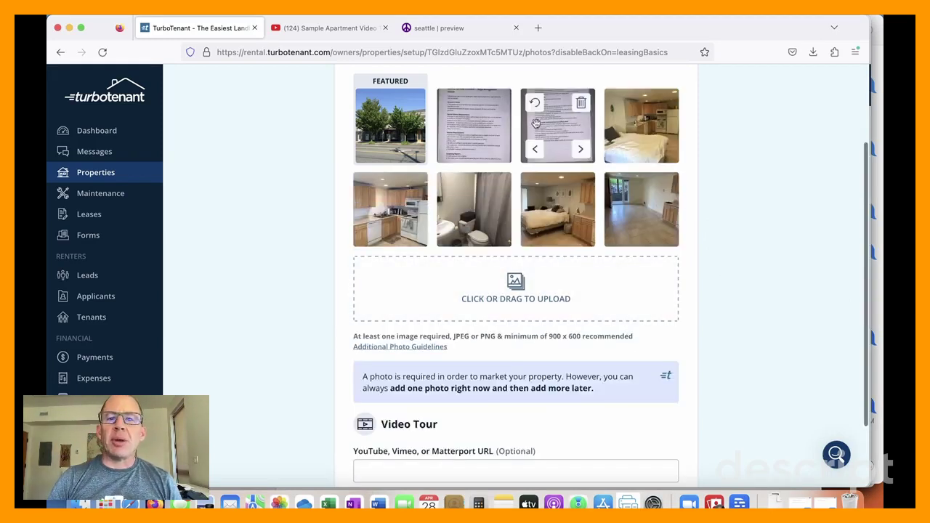
left_click(580, 149)
left_click(580, 150)
left_click(580, 150)
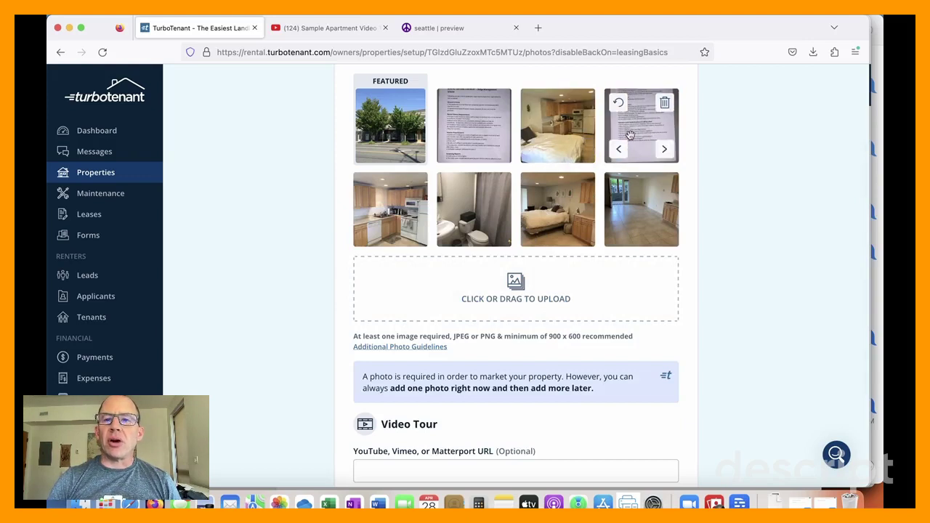
mouse_move(637, 132)
left_mouse_down()
mouse_move(641, 222)
mouse_move(645, 139)
left_mouse_up()
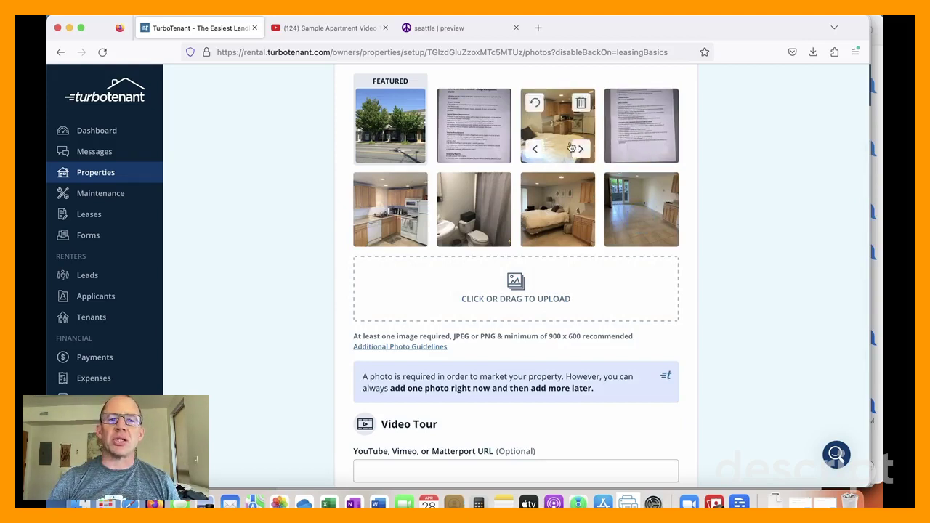
left_click_drag(478, 133, 556, 134)
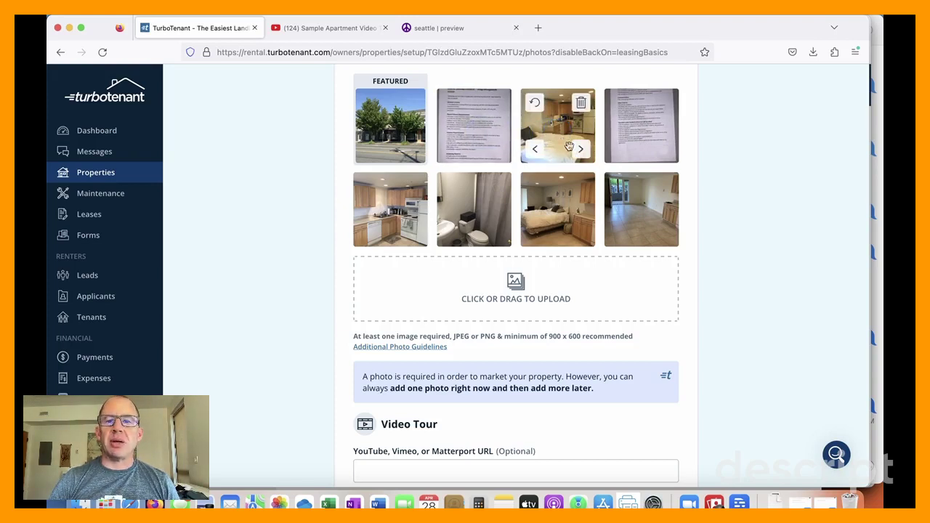
left_click(580, 148)
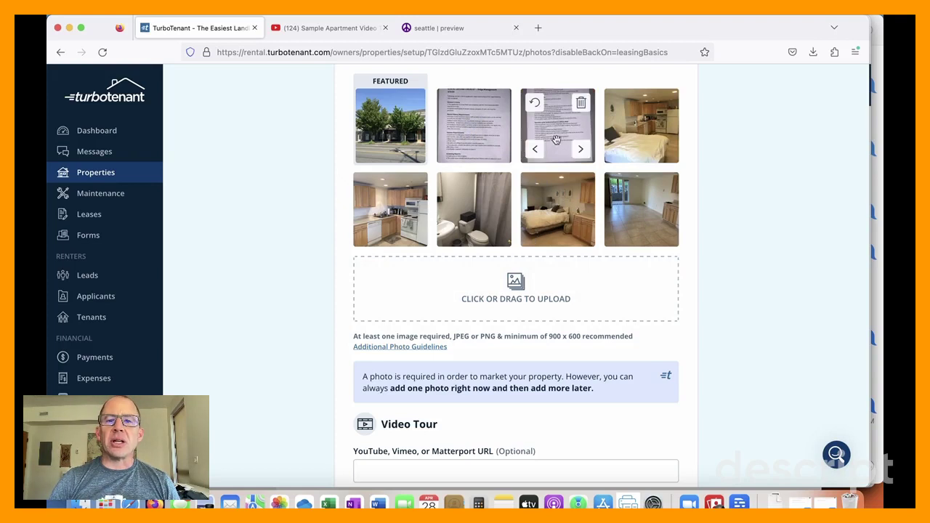
left_click(652, 234)
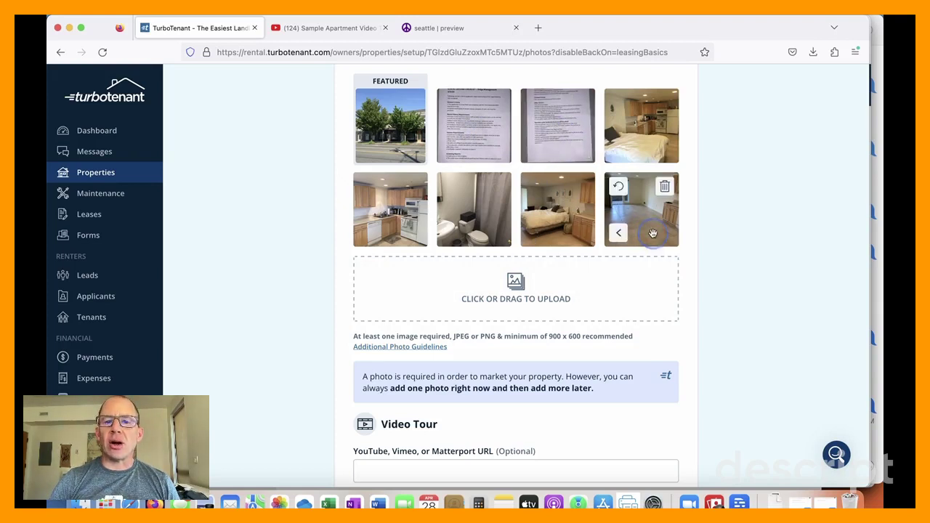
scroll(534, 275, "down", 1)
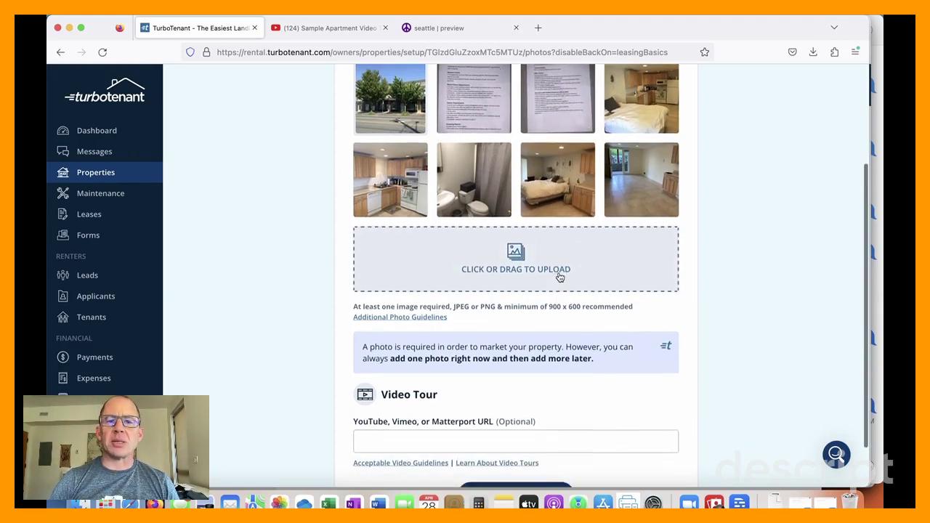
scroll(558, 276, "up", 1)
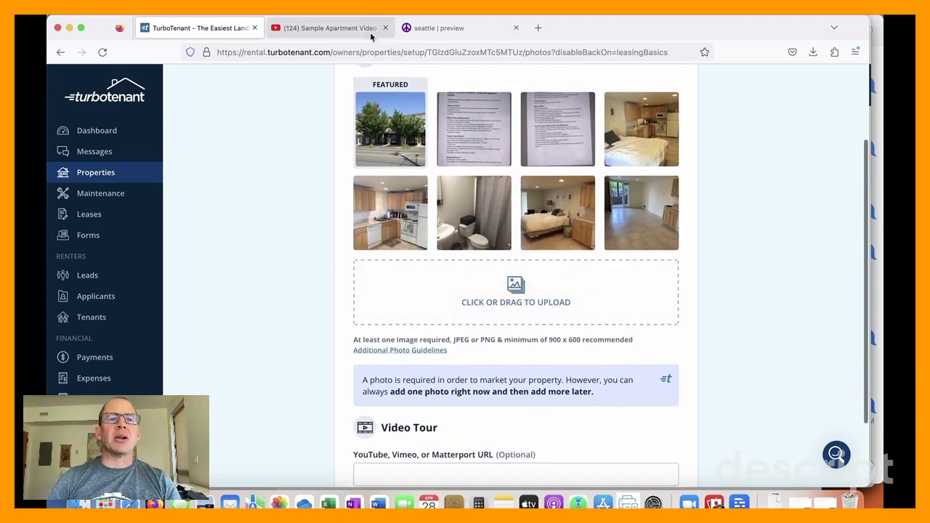
Step: Switch to the YouTube sample apartment video and copy its share link
left_click(347, 34)
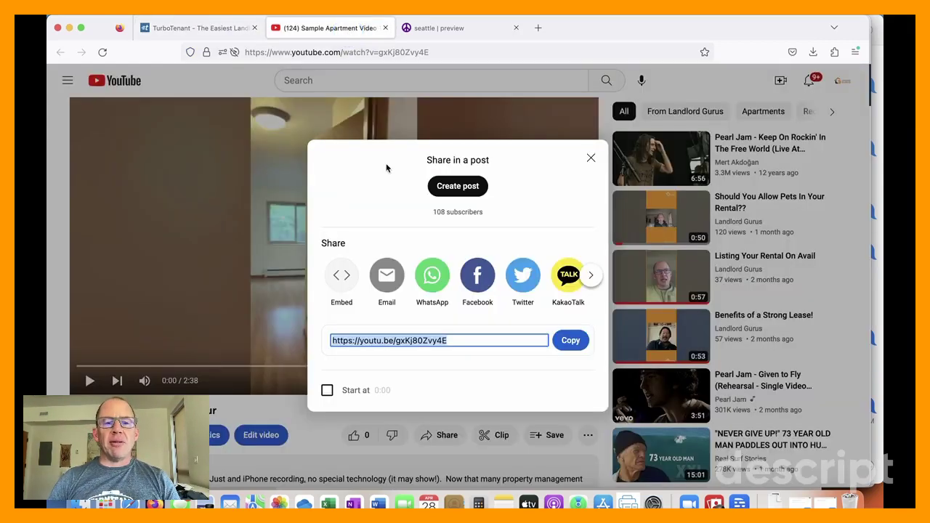
left_click(571, 343)
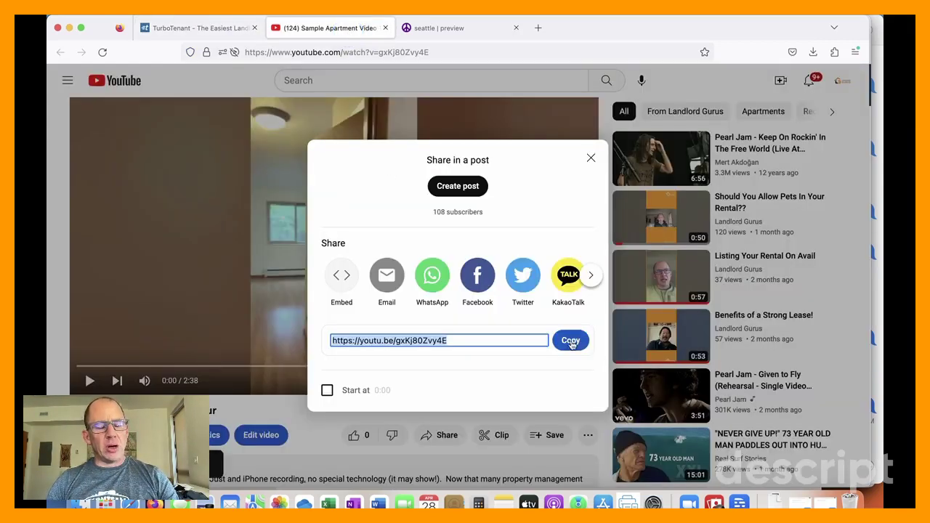
key("super+Tab")
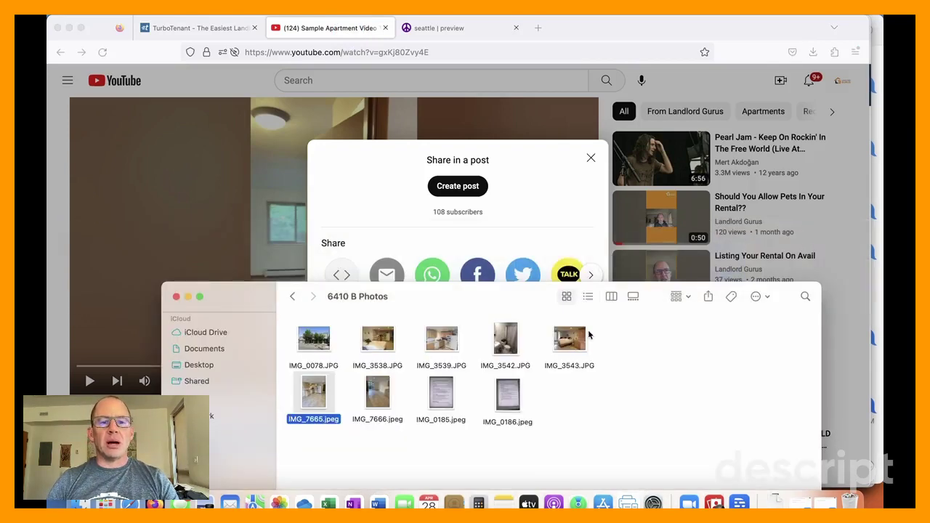
key("super+Tab")
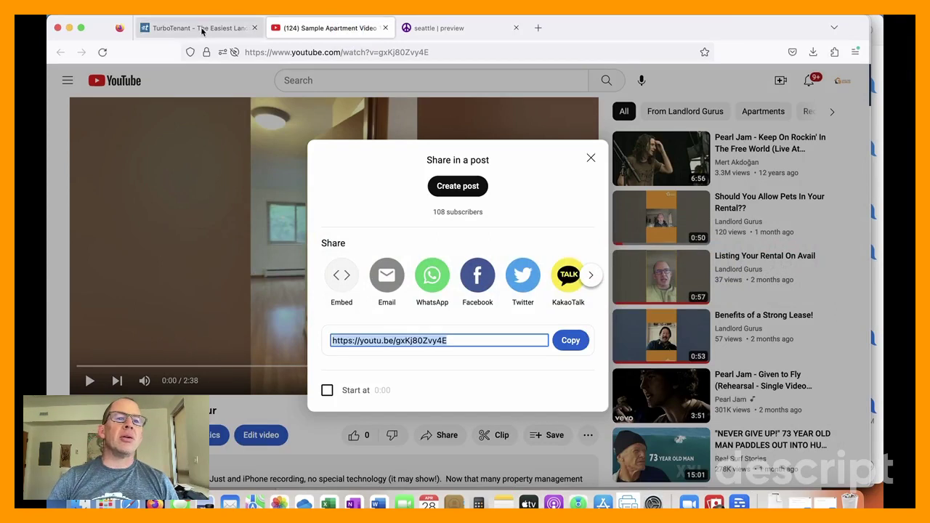
left_click(198, 29)
scroll(413, 449, "down", 3)
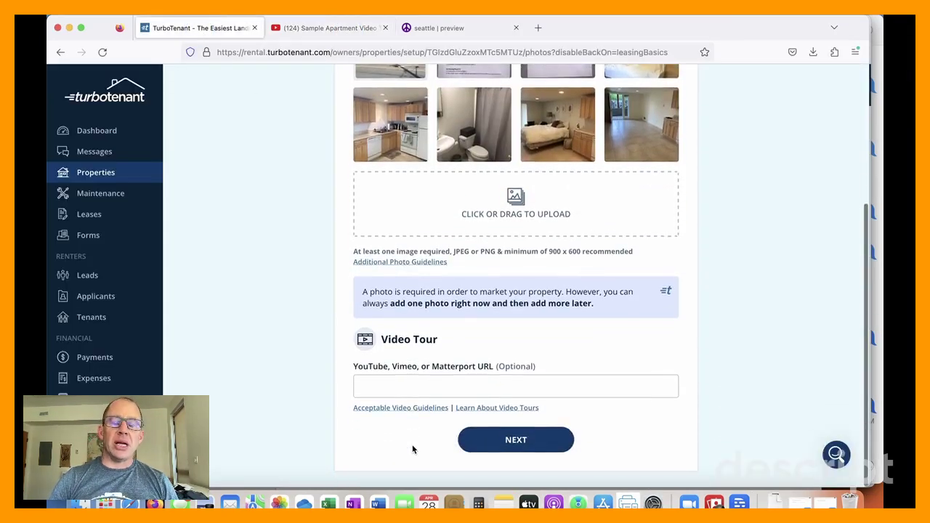
left_click(409, 383)
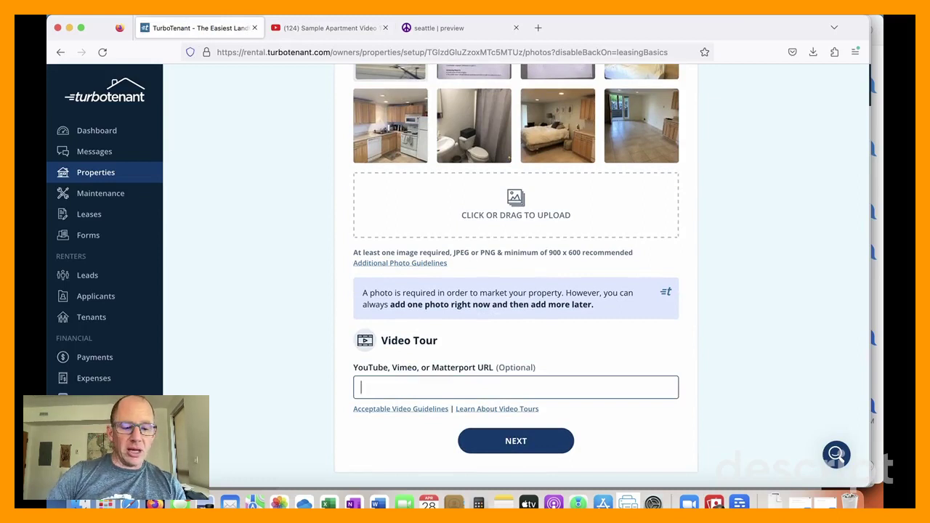
key("super+v")
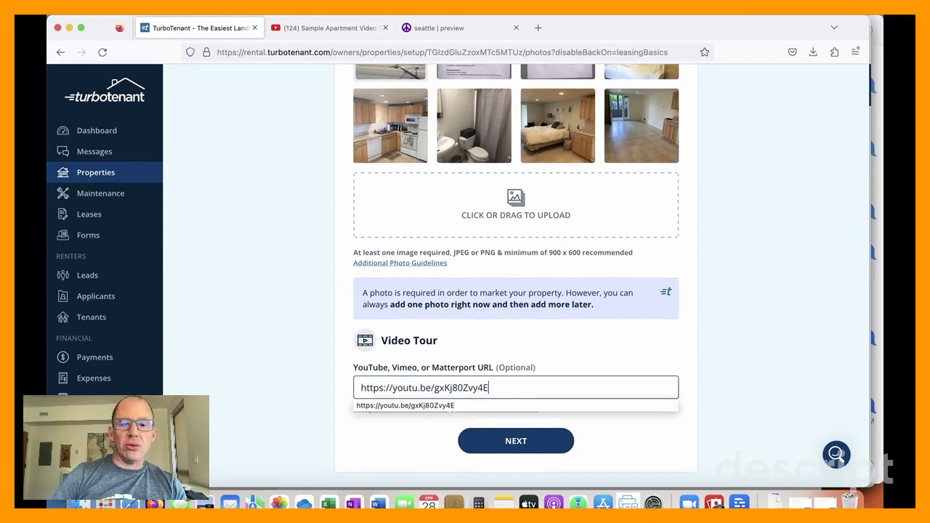
left_click(431, 442)
left_click(519, 441)
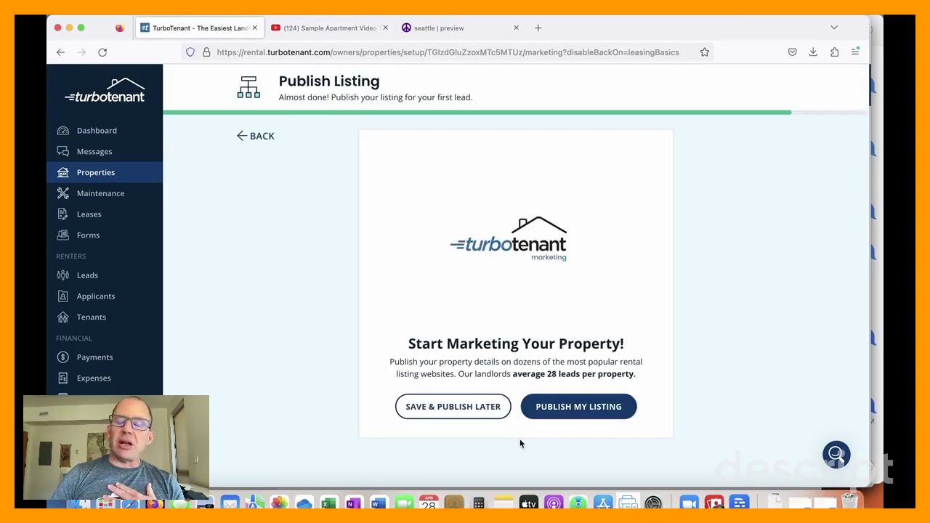
Step: Publish the listing, finish the property setup and dismiss the premium upgrade offer
left_click(598, 412)
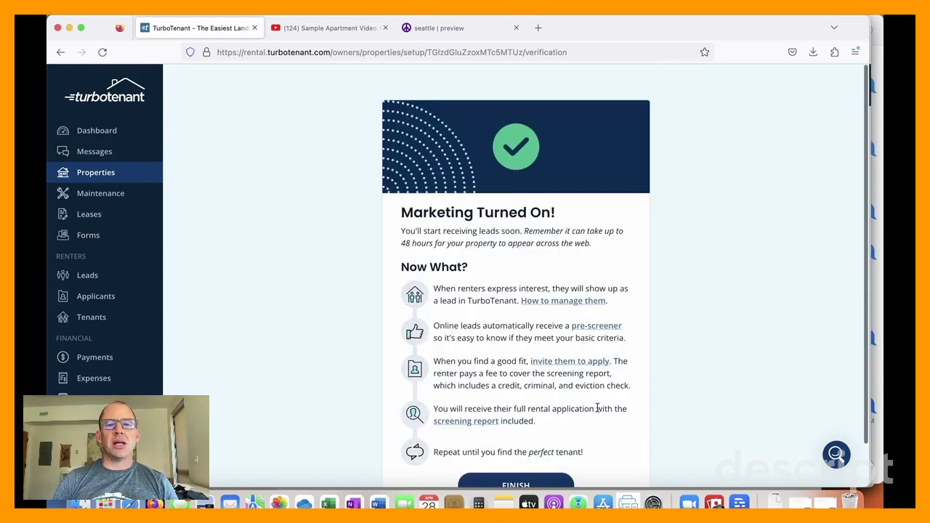
scroll(549, 291, "down", 1)
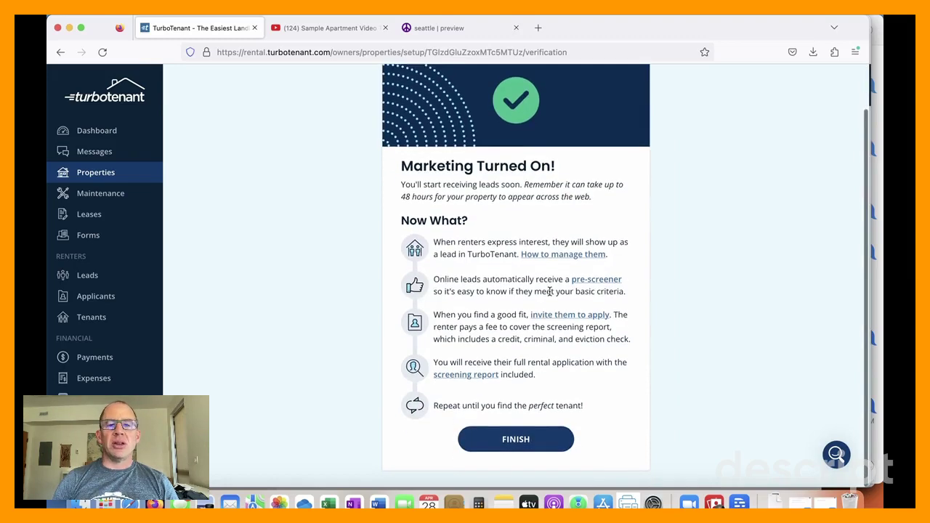
left_click(515, 441)
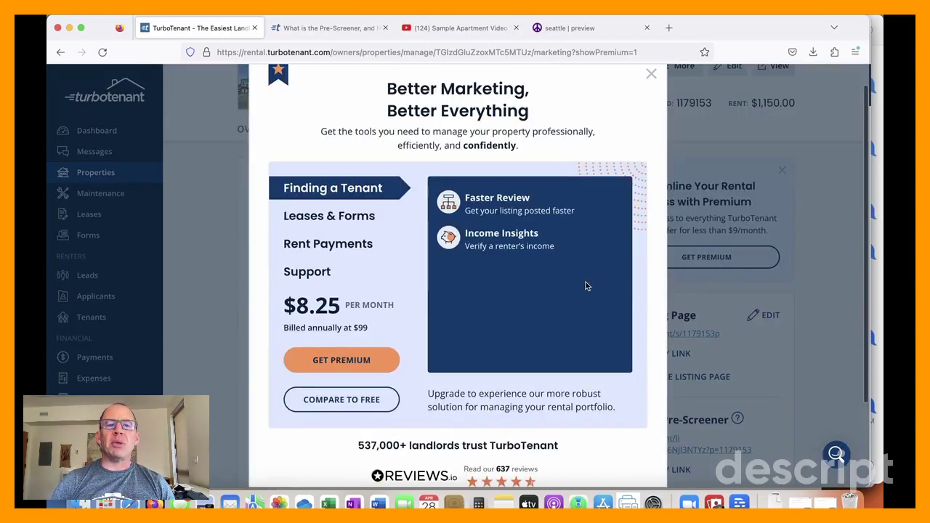
left_click(651, 74)
scroll(565, 290, "up", 1)
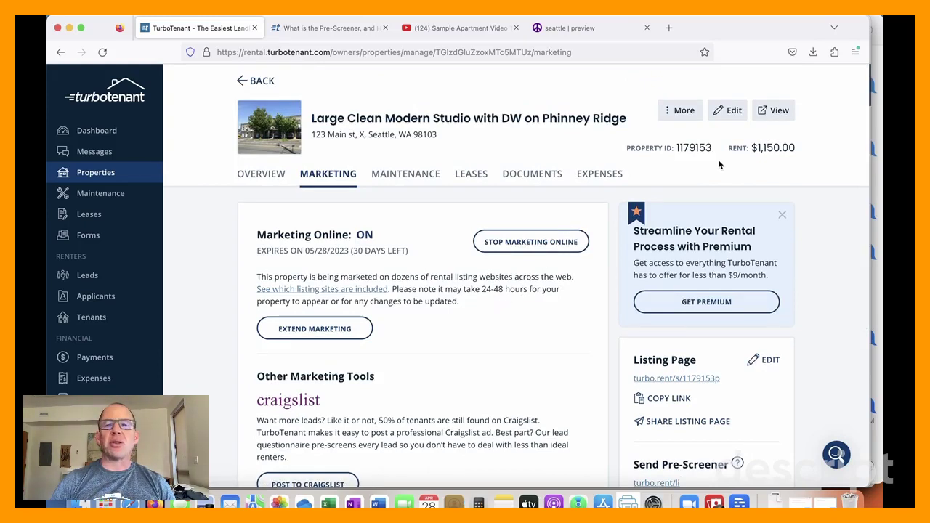
Step: Open the public page of the published listing and browse through its enlarged photos
left_click(779, 110)
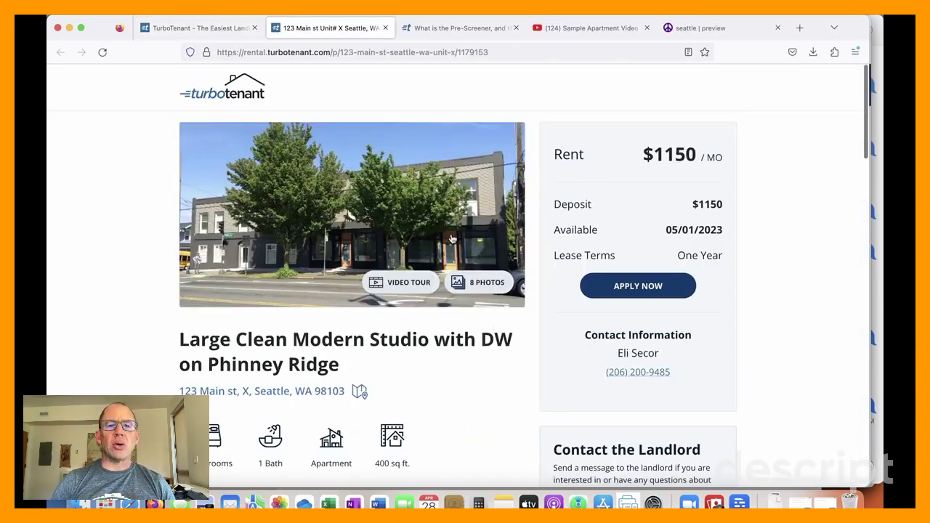
left_click(451, 239)
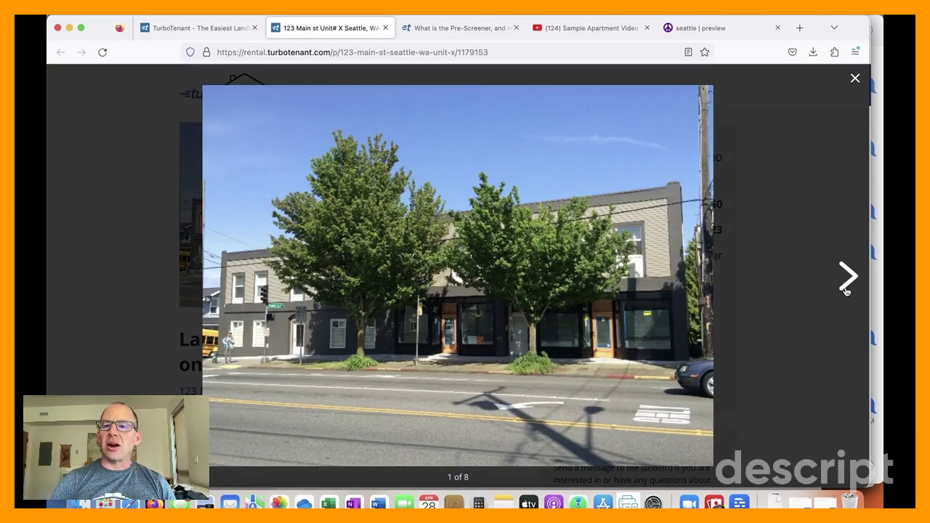
left_click(847, 276)
left_click(847, 276)
left_click(846, 276)
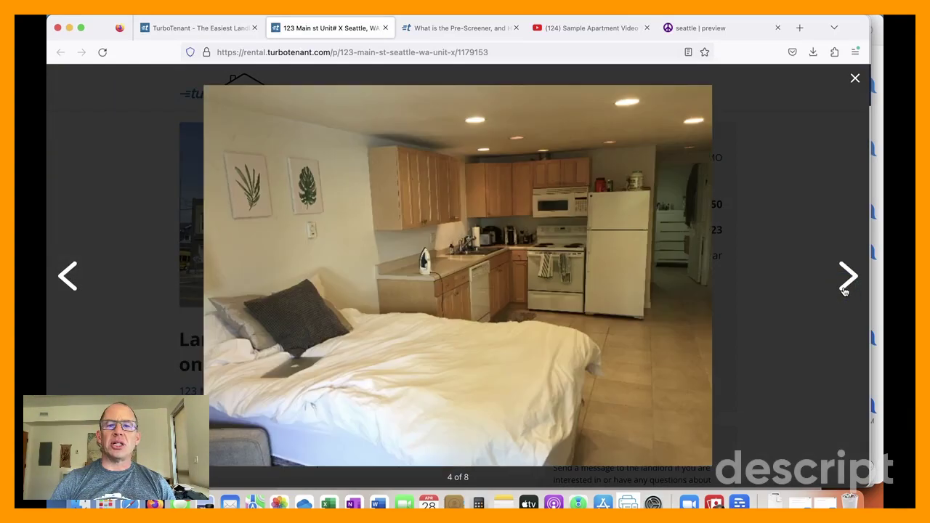
left_click(847, 276)
left_click(855, 78)
Step: Review the public listing's description, features, utilities and amenities down to the end of the page
scroll(485, 411, "down", 6)
scroll(486, 411, "down", 2)
scroll(486, 411, "up", 4)
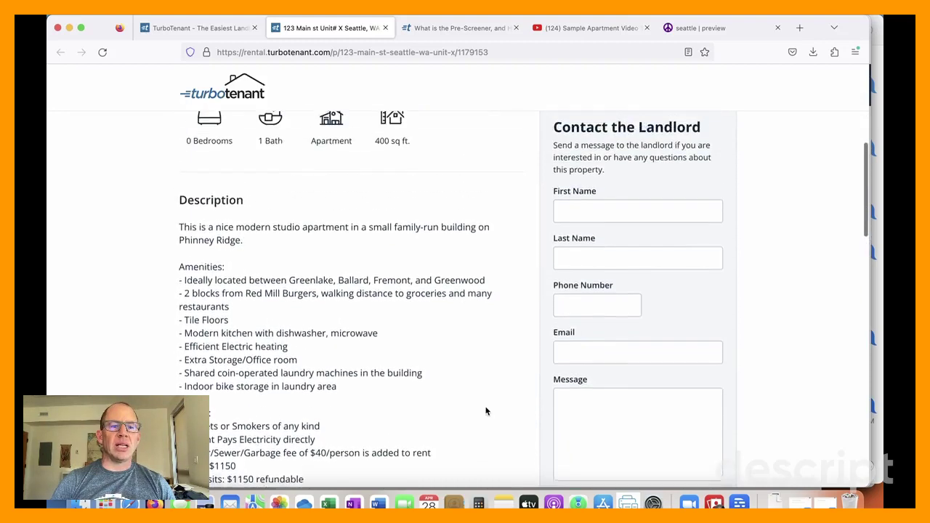
scroll(485, 412, "down", 4)
scroll(485, 411, "down", 5)
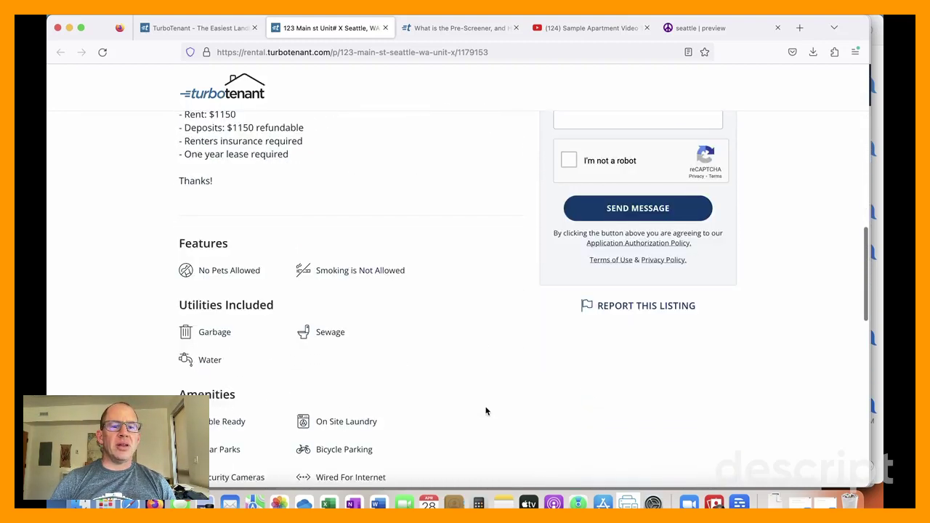
scroll(486, 411, "down", 8)
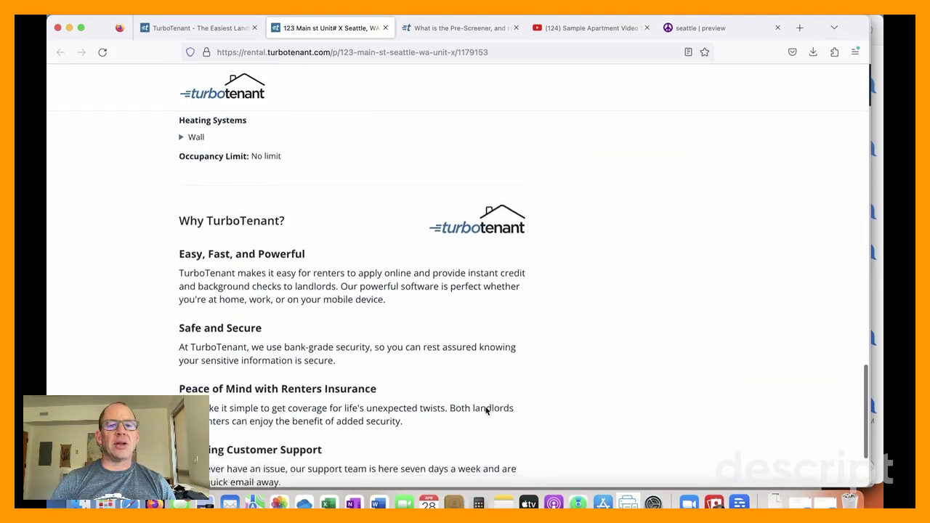
scroll(485, 412, "up", 3)
scroll(486, 411, "up", 15)
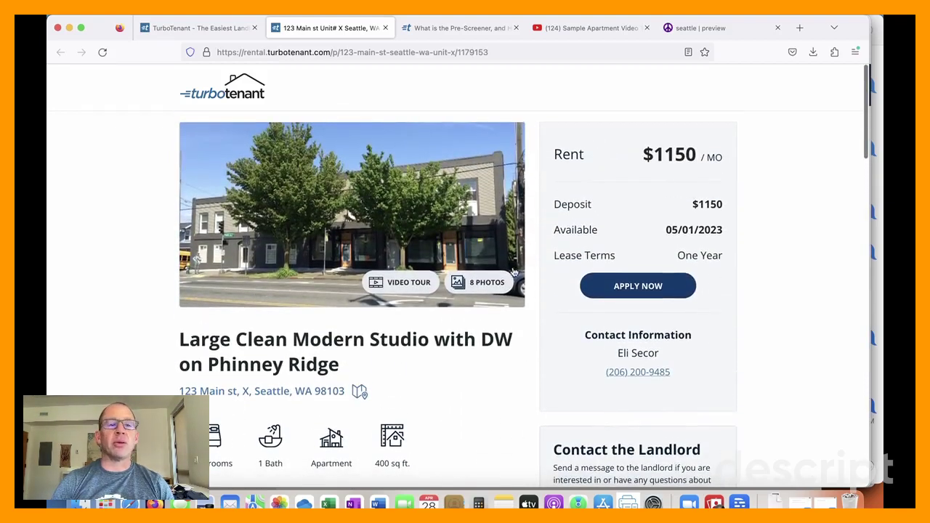
Step: Return to the property's management page and examine the Applicants section on rental applications and screening
left_click(217, 29)
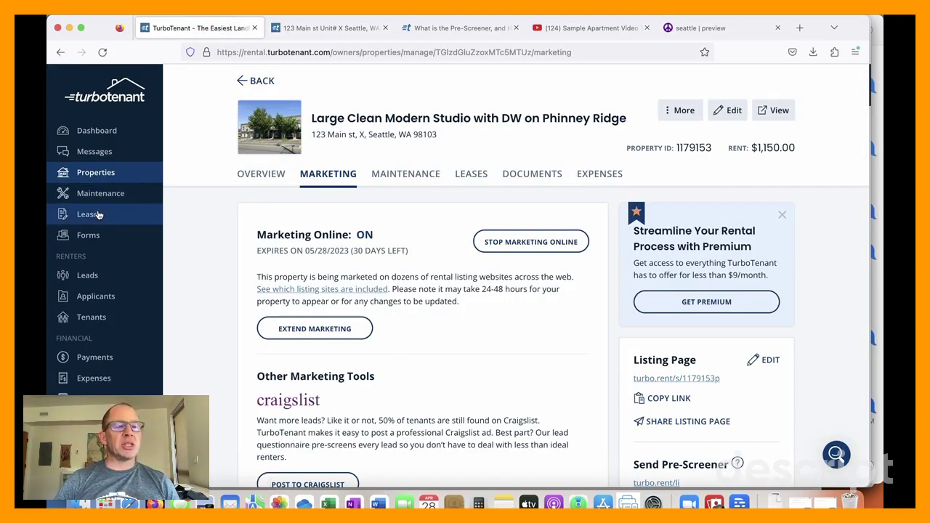
scroll(105, 210, "down", 2)
scroll(105, 211, "down", 5)
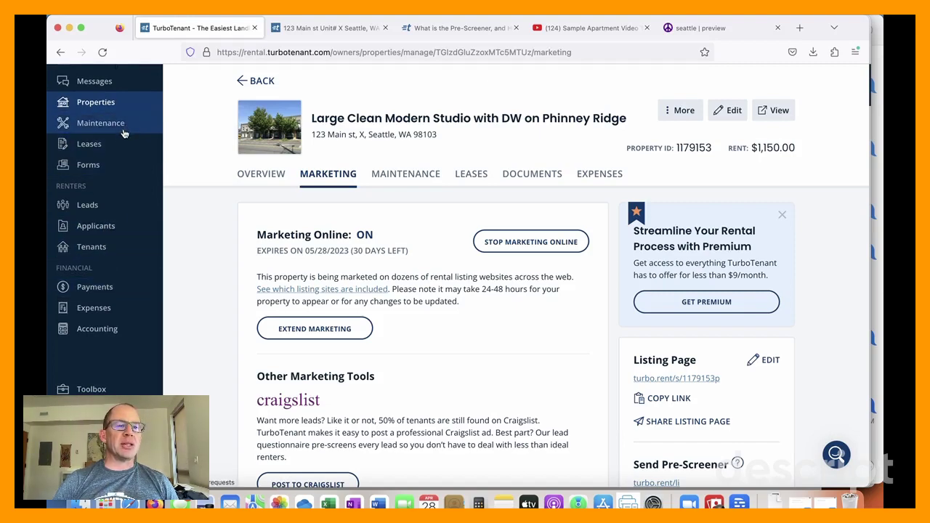
left_click(95, 225)
scroll(448, 293, "down", 4)
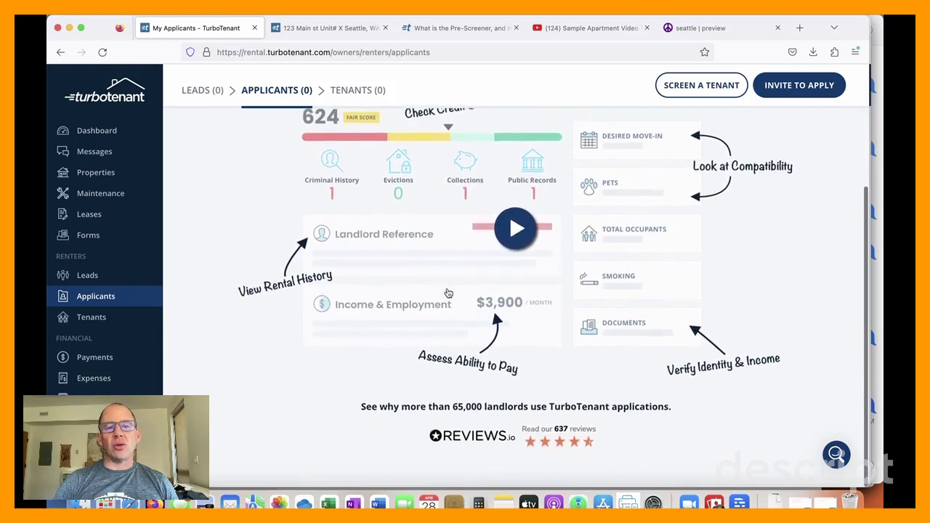
scroll(448, 293, "up", 4)
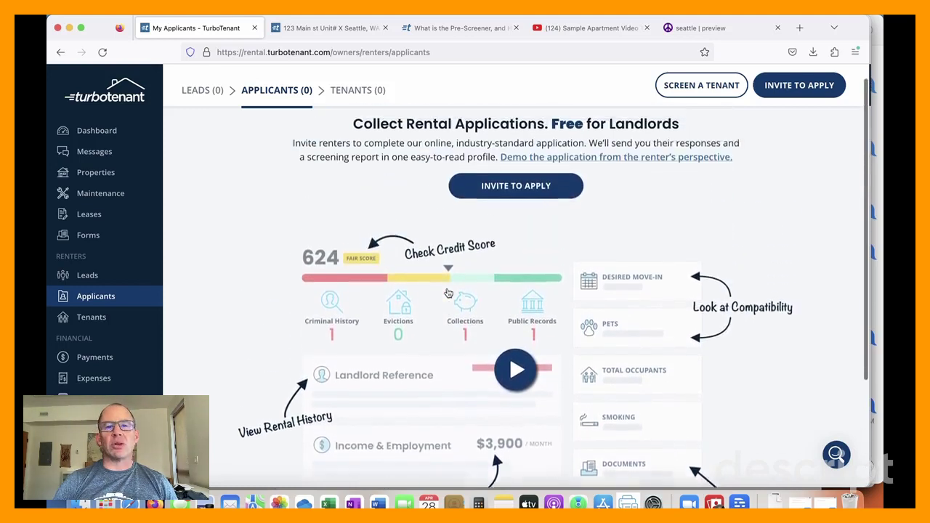
scroll(449, 293, "up", 1)
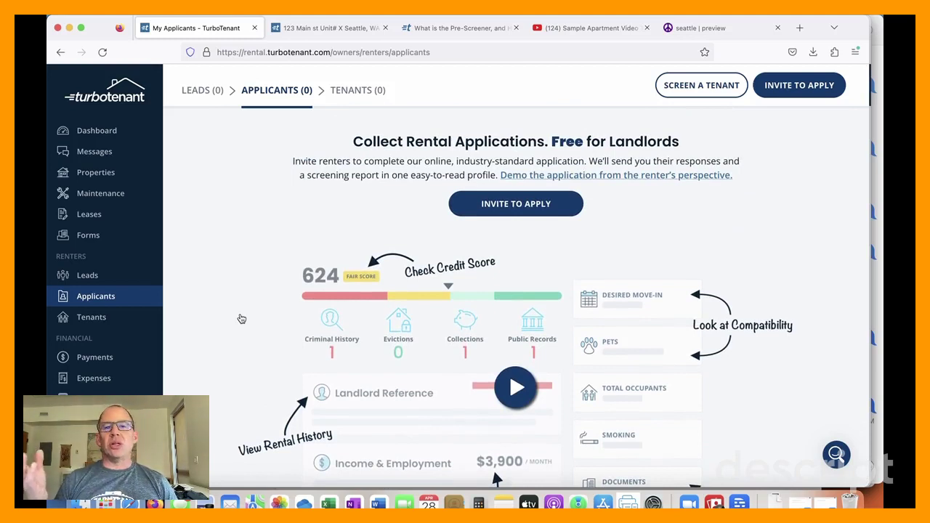
scroll(94, 182, "down", 1)
Step: Look over the Leases section and the Payments overview for rent collection
left_click(89, 167)
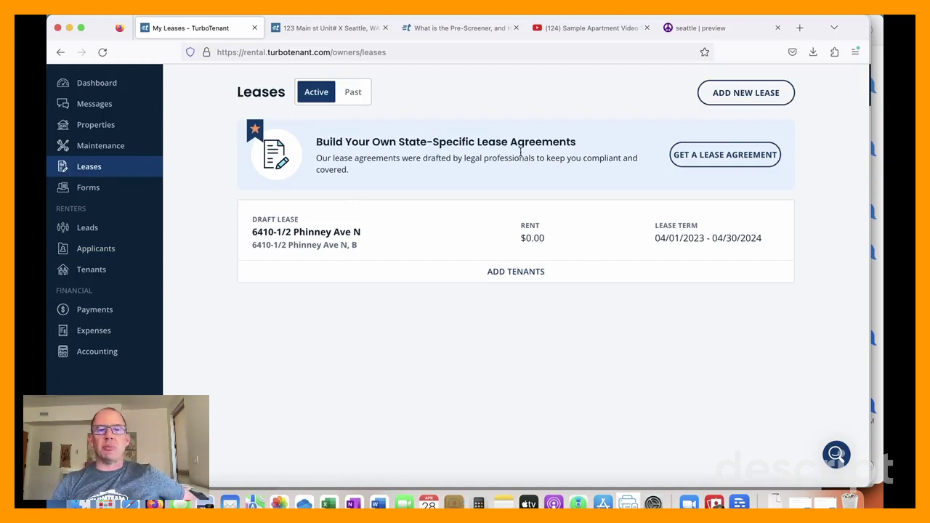
left_click(103, 310)
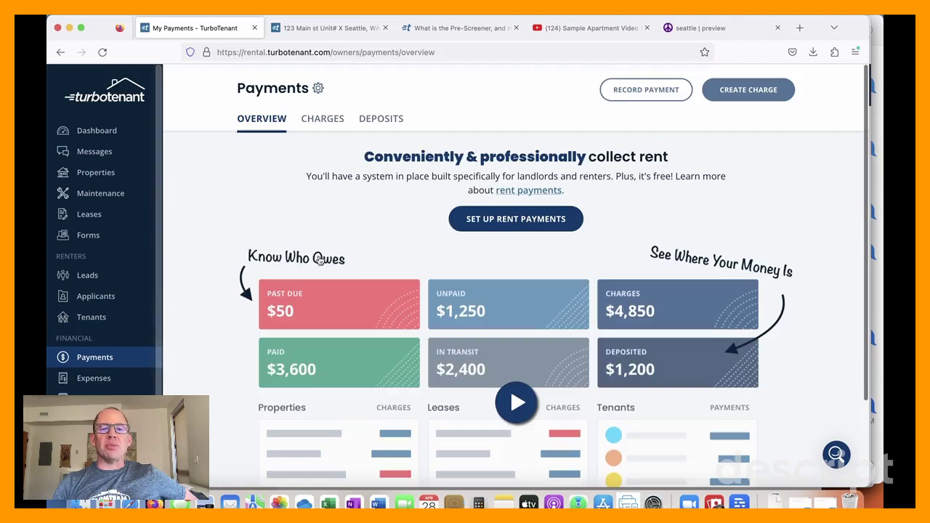
scroll(398, 291, "down", 3)
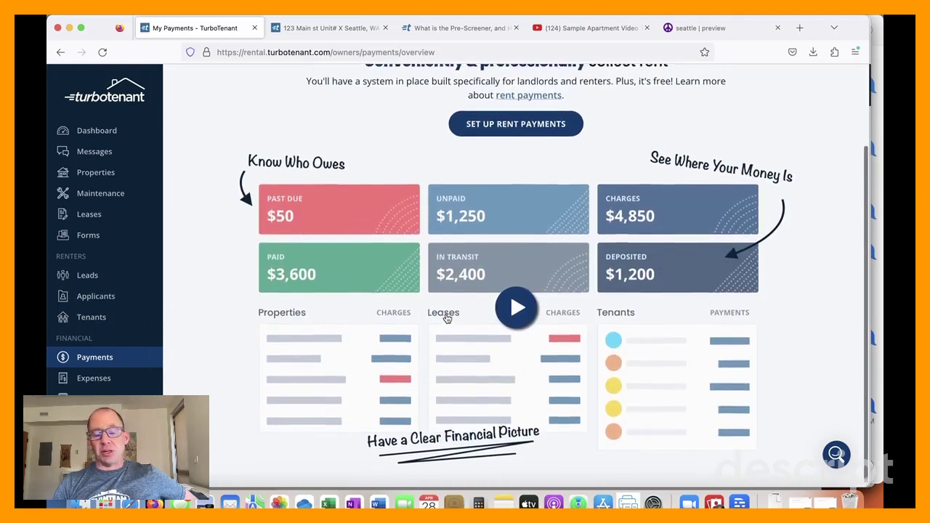
scroll(446, 319, "up", 3)
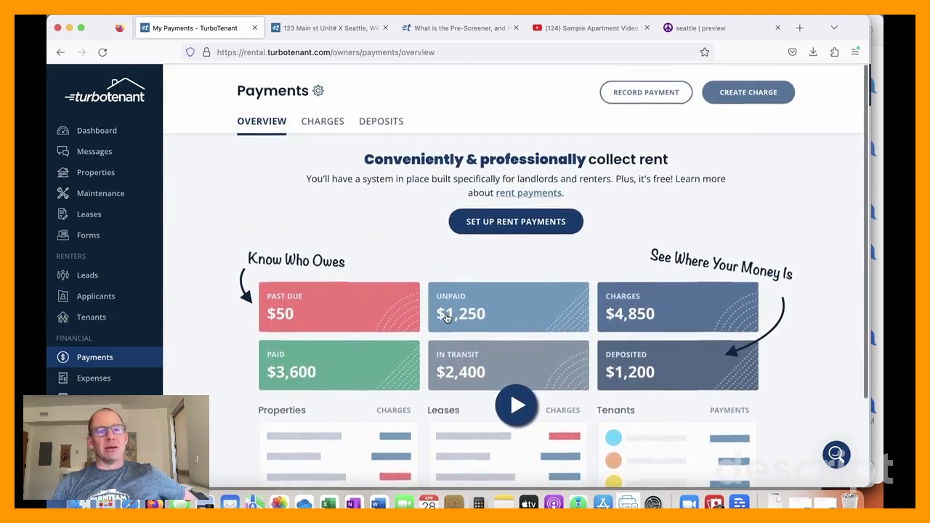
scroll(446, 318, "down", 2)
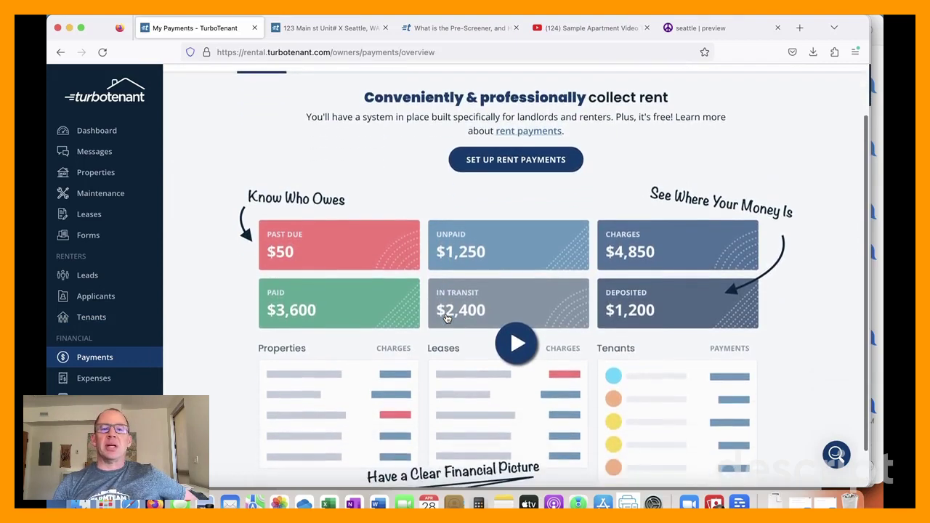
scroll(446, 319, "down", 1)
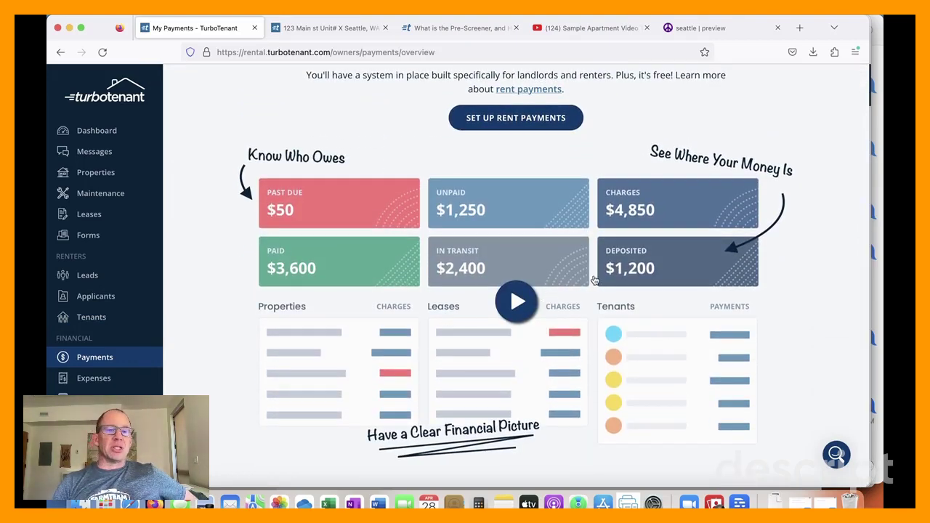
scroll(593, 311, "up", 3)
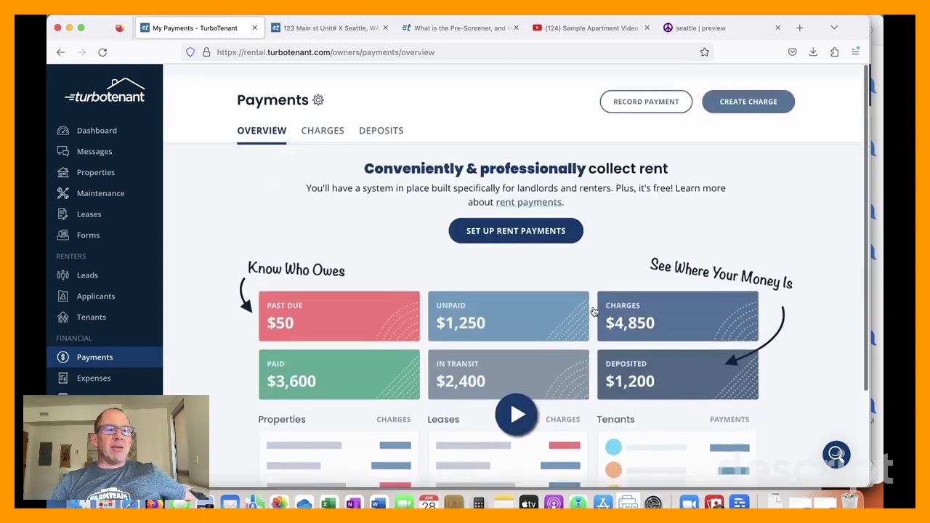